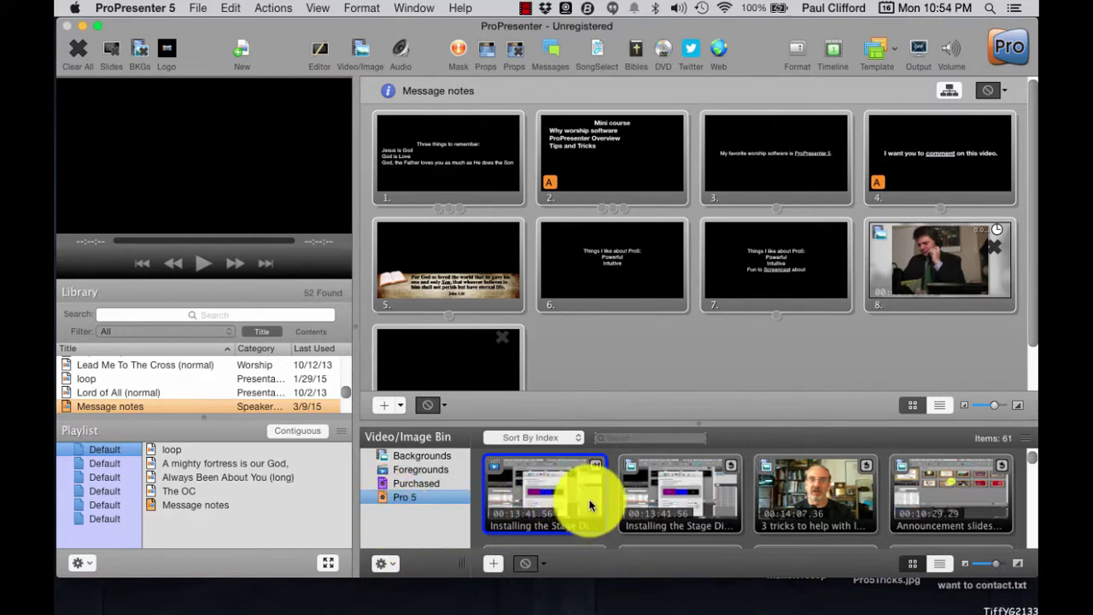
- Set the 00:09:12.50 ProPresenter 5 tutorial clip in the Pro 5 media bin to foreground
scroll(584, 502, "down", 3)
scroll(563, 507, "down", 1)
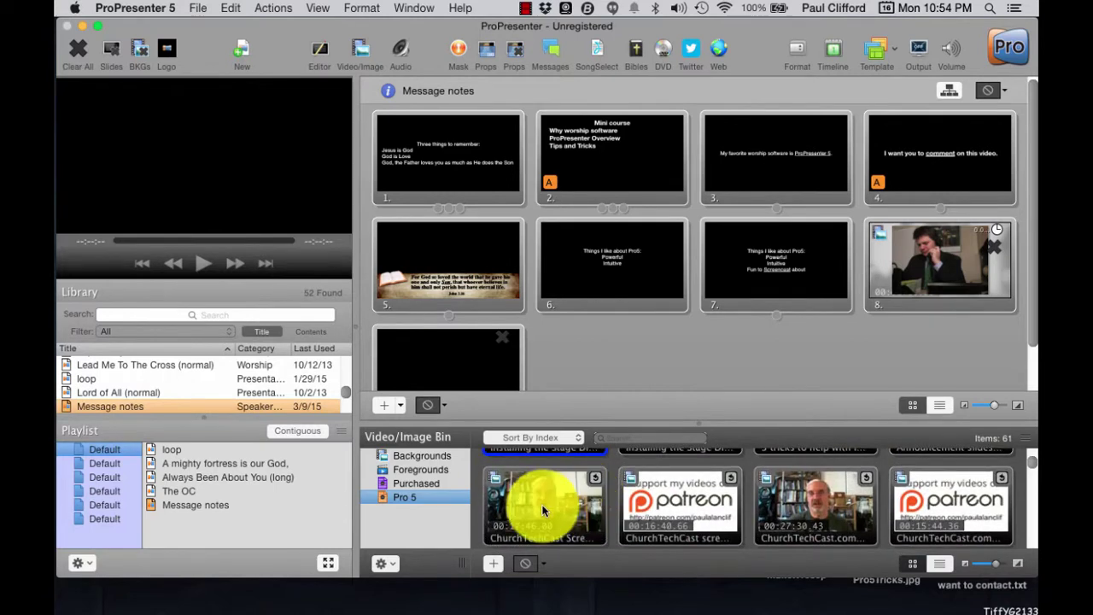
scroll(543, 511, "down", 1)
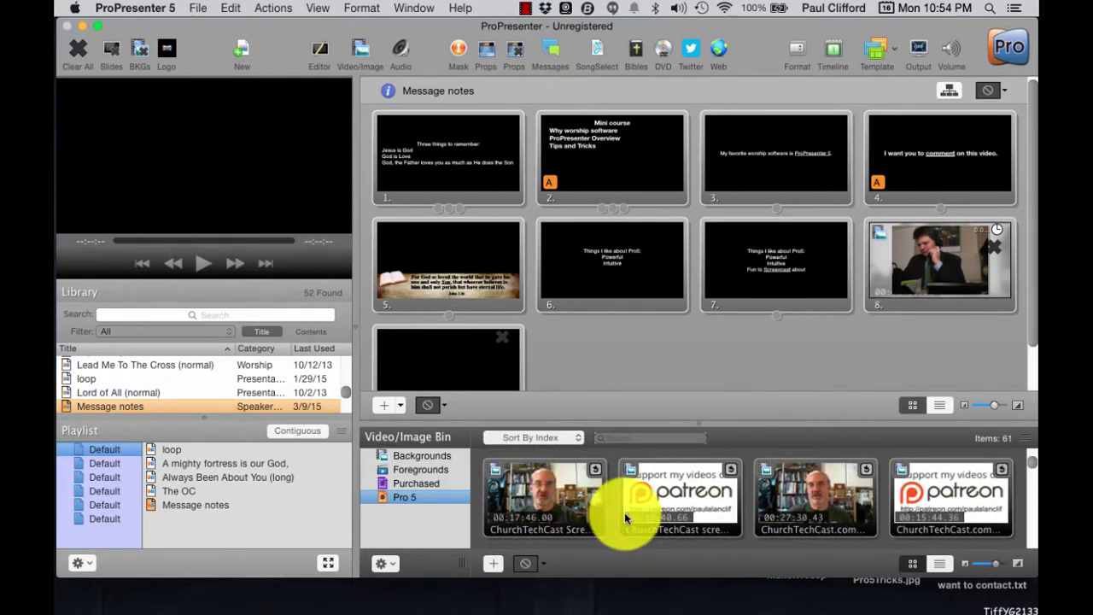
scroll(590, 543, "down", 3)
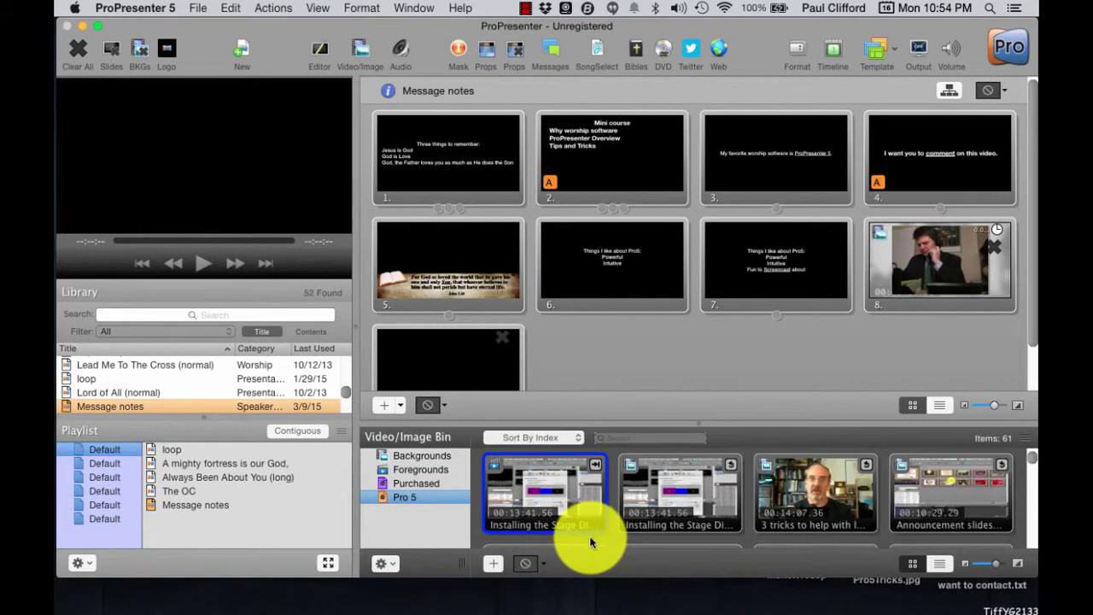
scroll(602, 512, "down", 3)
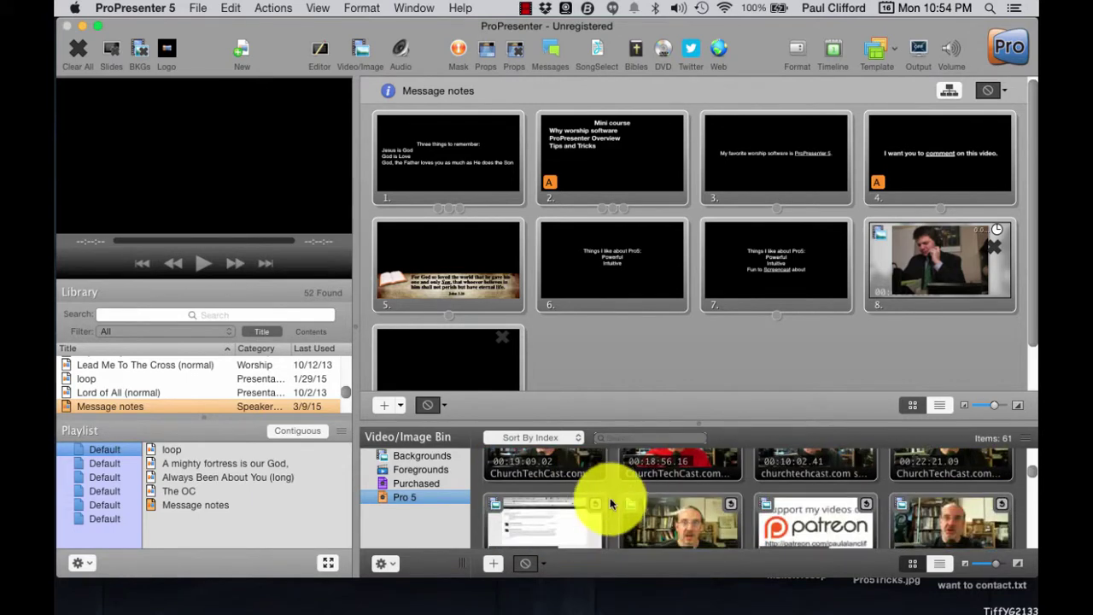
scroll(624, 485, "down", 2)
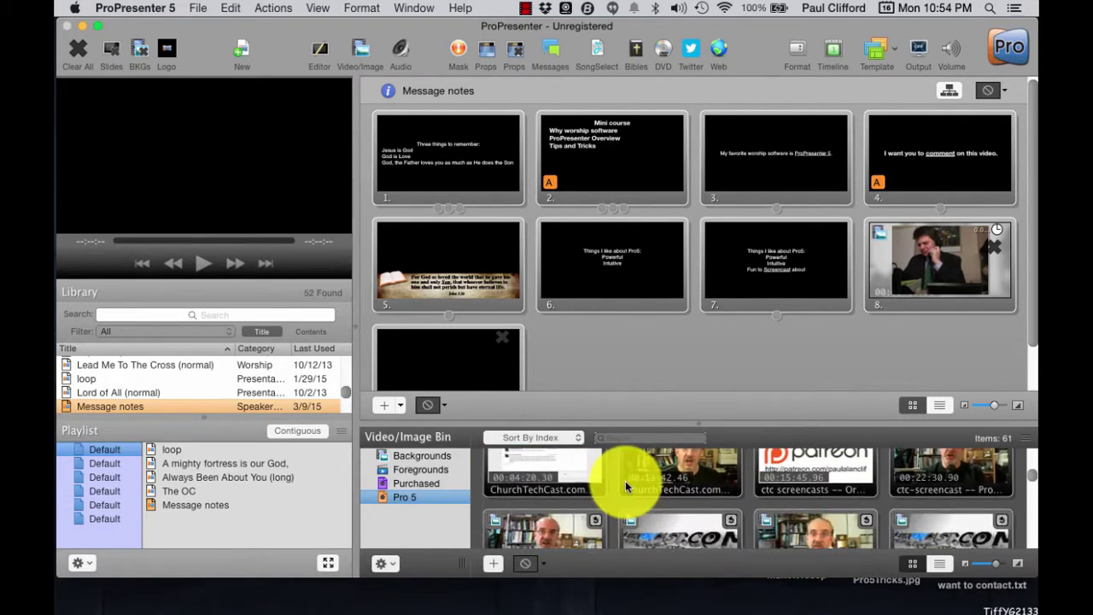
scroll(624, 485, "down", 4)
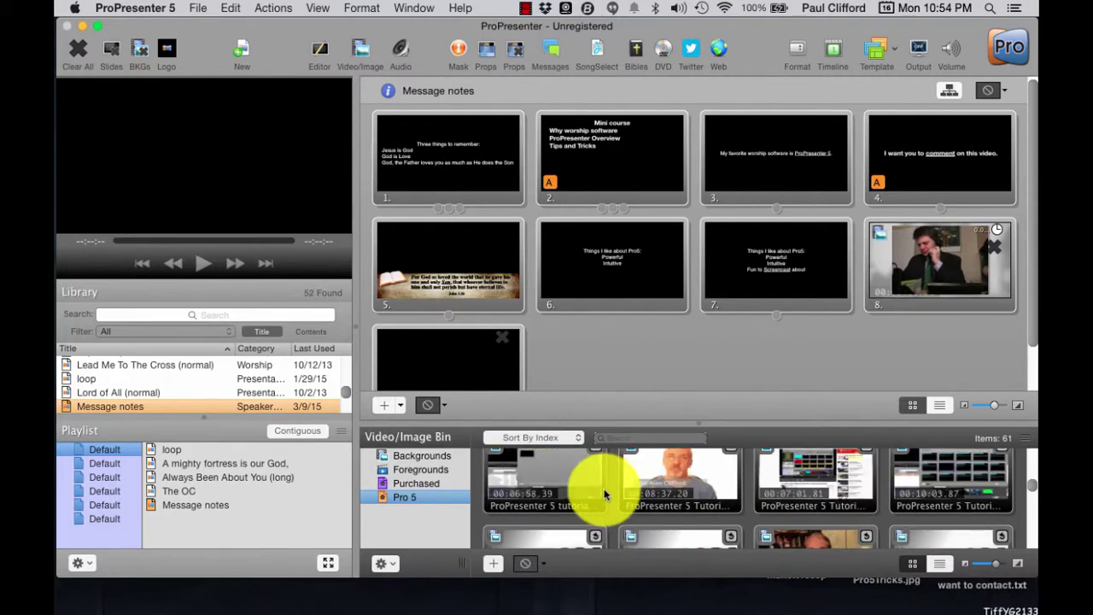
scroll(604, 493, "down", 3)
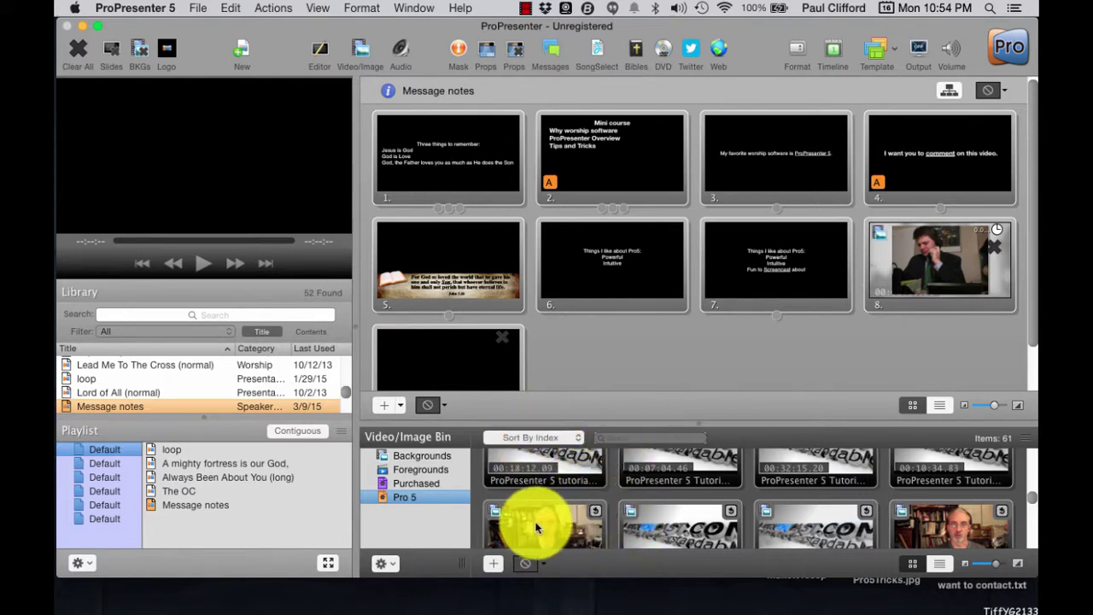
scroll(538, 518, "down", 1)
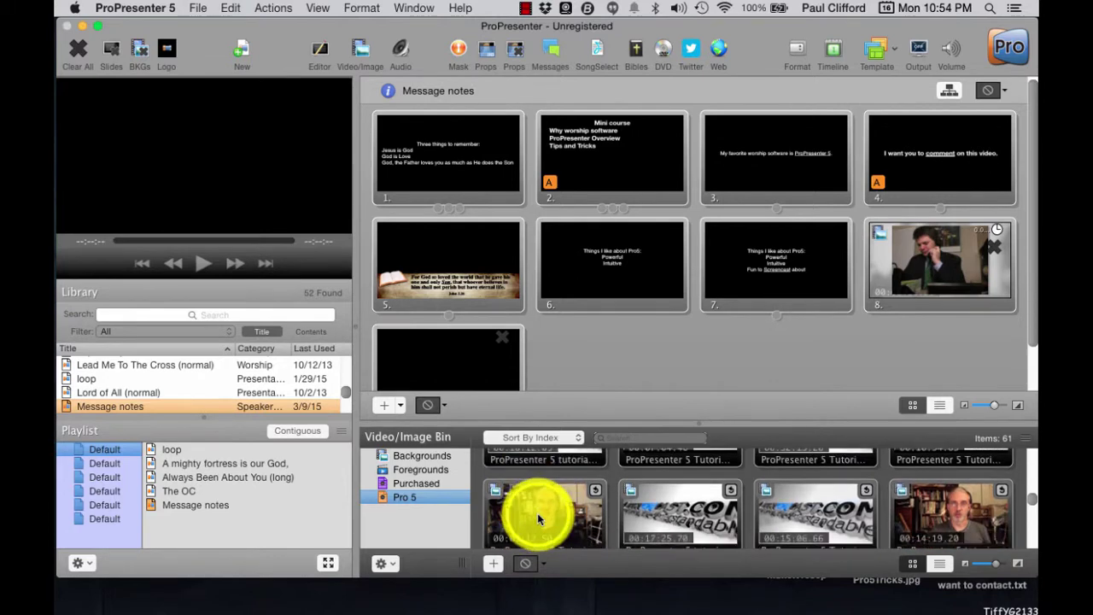
right_click(538, 518)
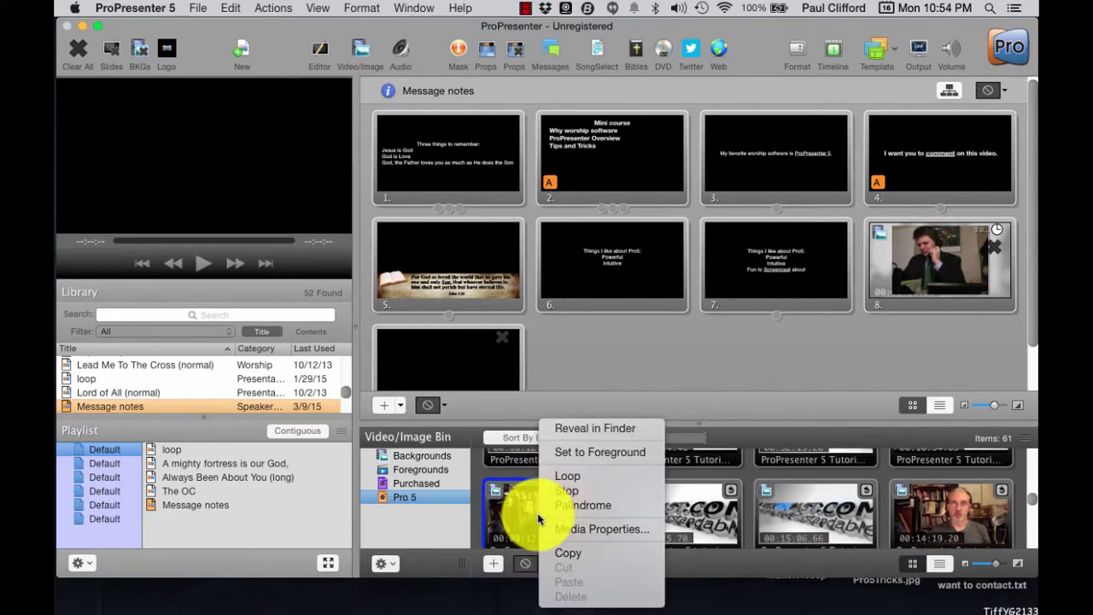
left_click(553, 451)
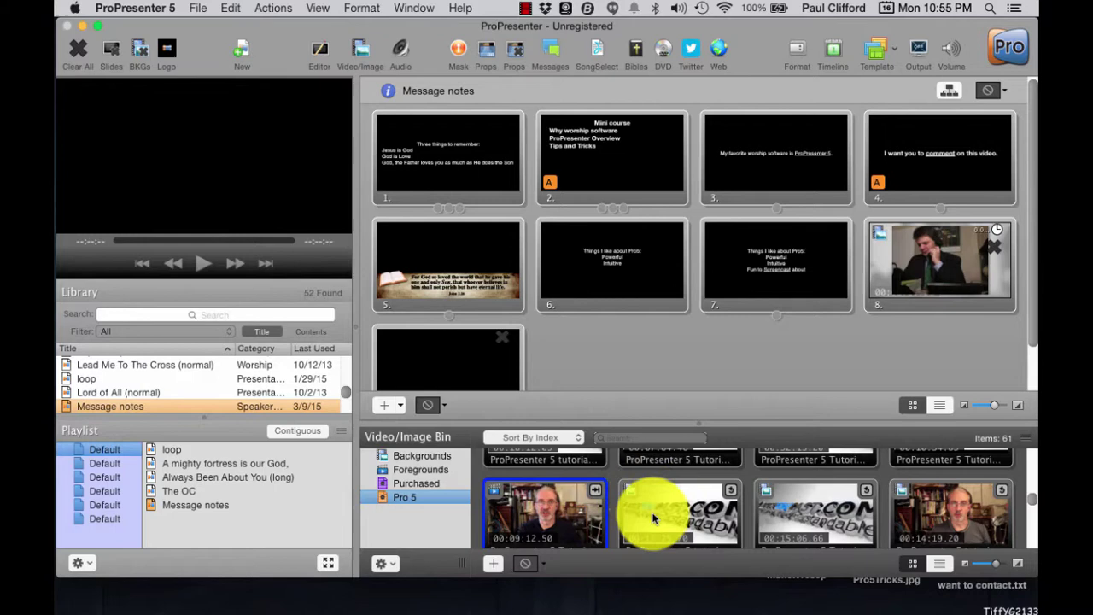
- Select the row of clips from "Transparency for low..." through "Videos triggering loo..." and set them all to foreground
scroll(642, 498, "down", 1)
scroll(642, 498, "down", 1)
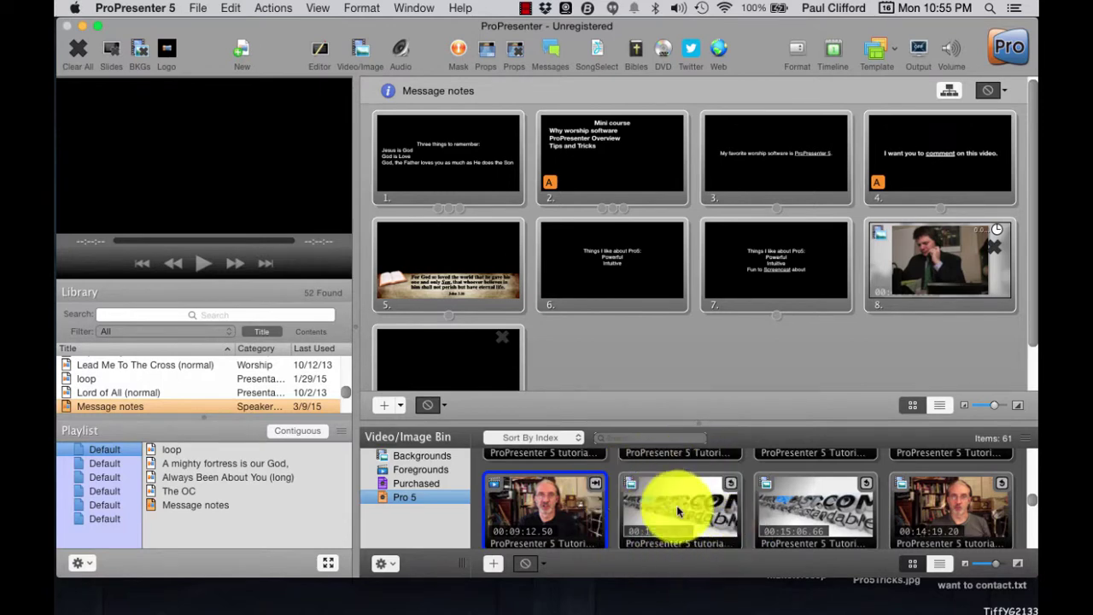
scroll(700, 515, "down", 1)
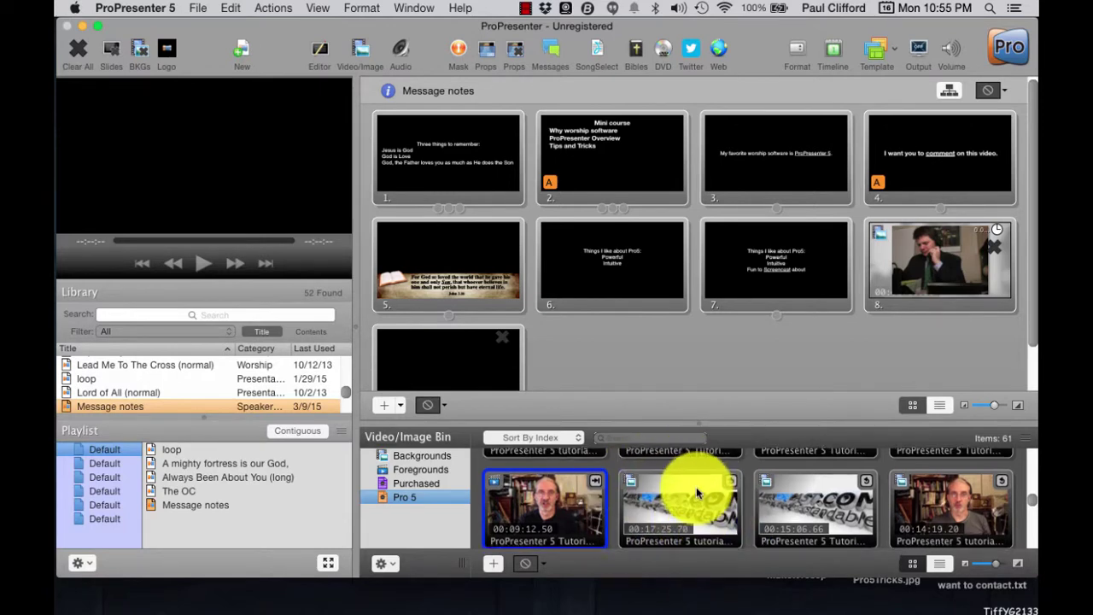
scroll(691, 515, "down", 3)
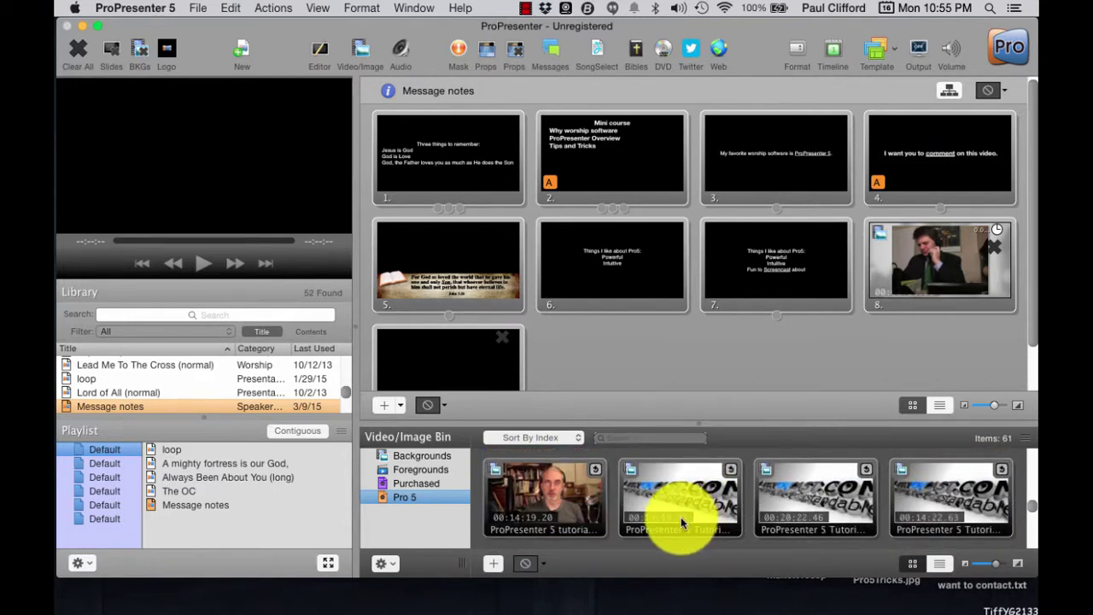
scroll(675, 512, "down", 3)
scroll(659, 508, "down", 3)
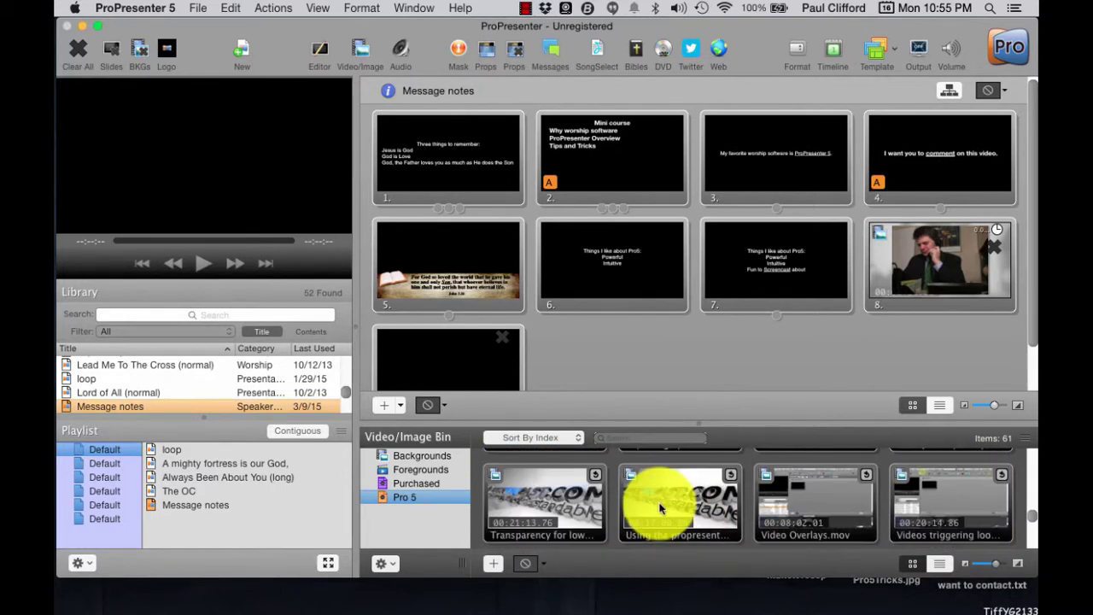
scroll(564, 536, "down", 2)
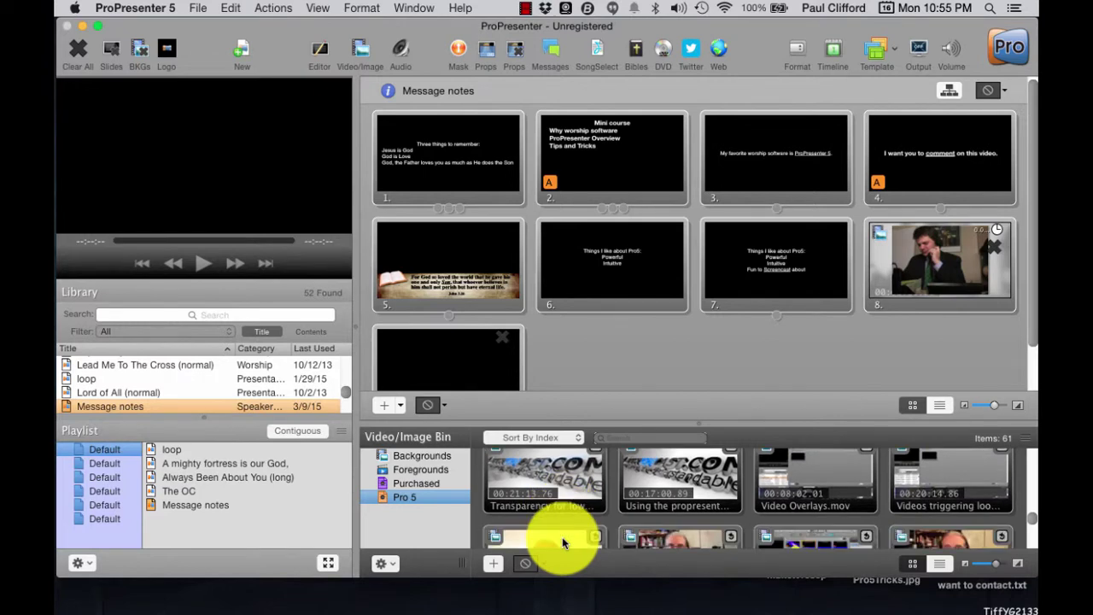
scroll(562, 536, "up", 1)
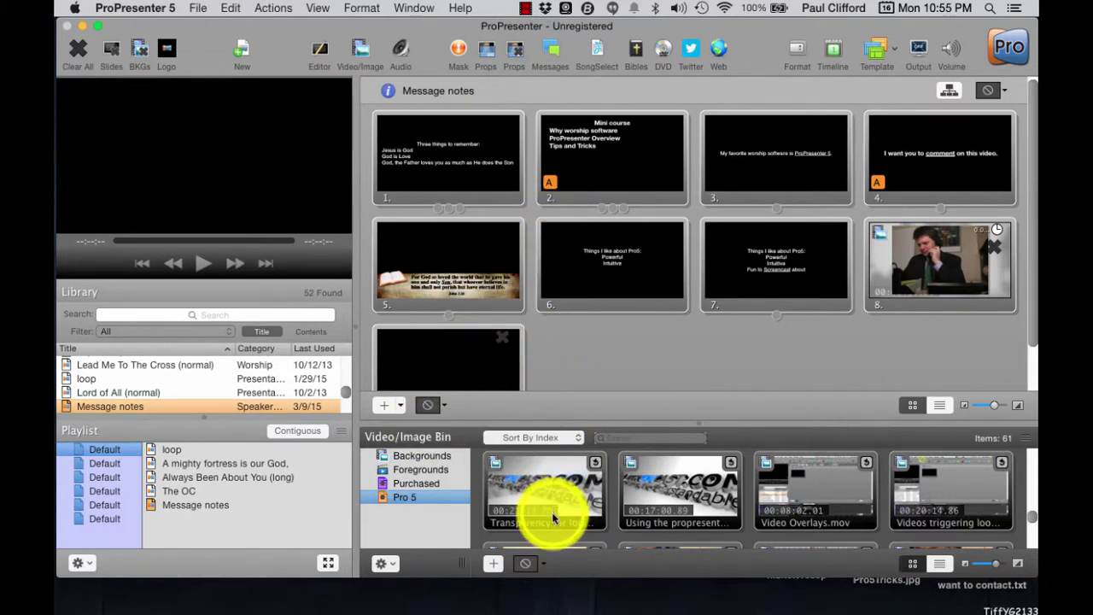
left_click(554, 515)
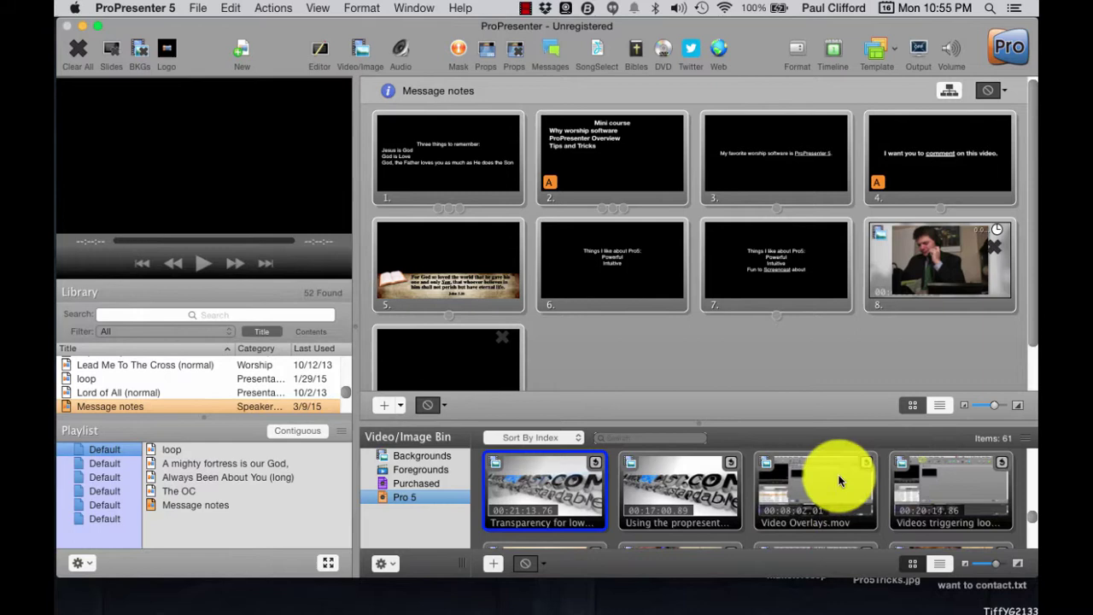
left_click(939, 484, "shift")
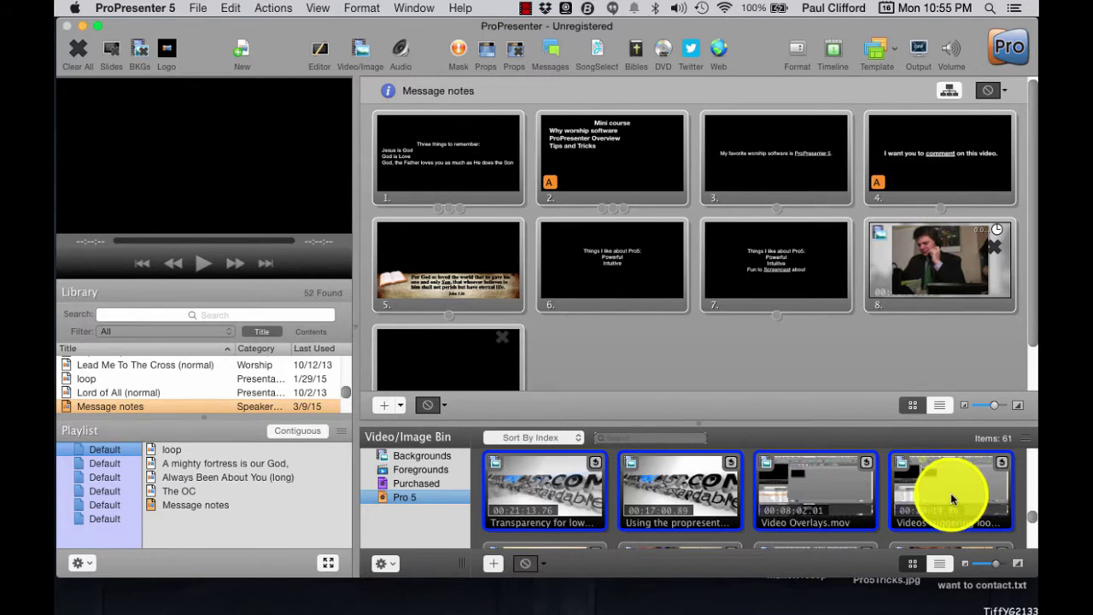
right_click(952, 498)
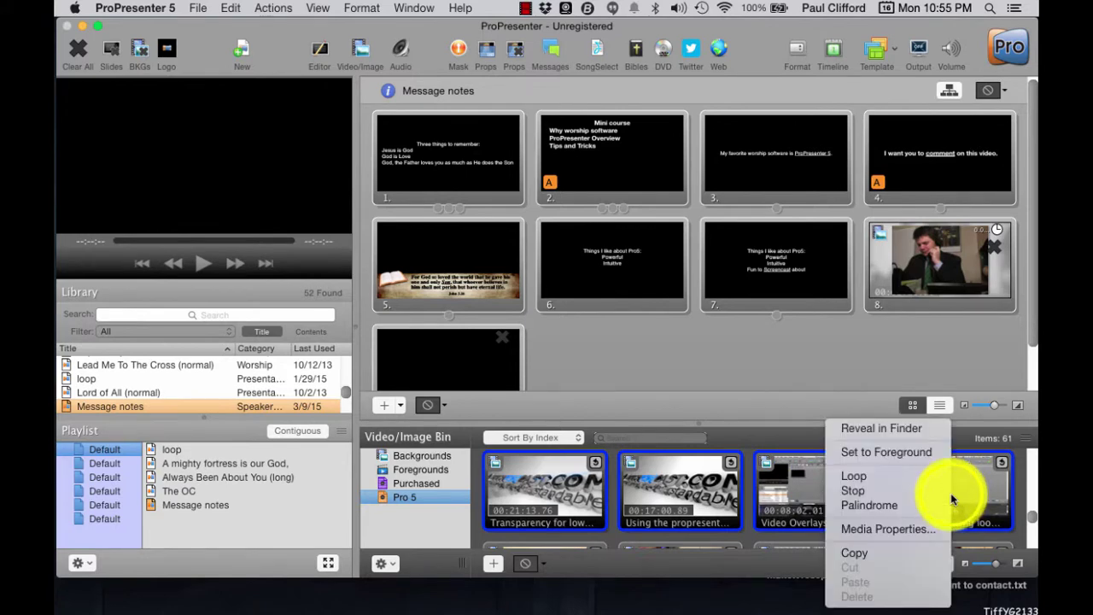
left_click(882, 459)
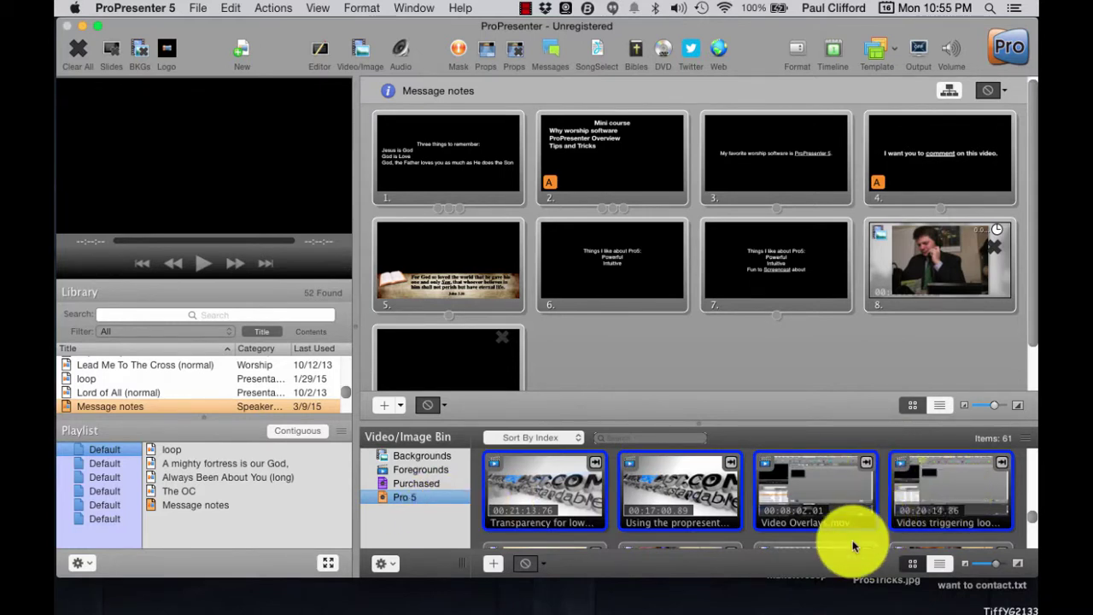
- Set the last clip in the Pro 5 bin, "Using ProPresenter as...", to foreground
scroll(841, 508, "down", 2)
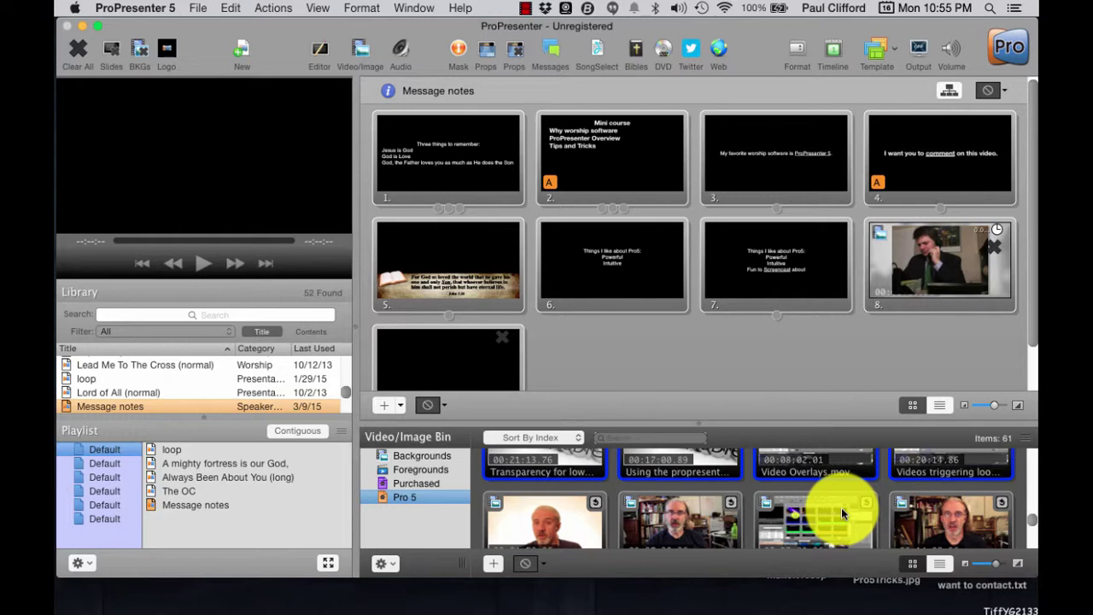
scroll(1029, 513, "up", 2)
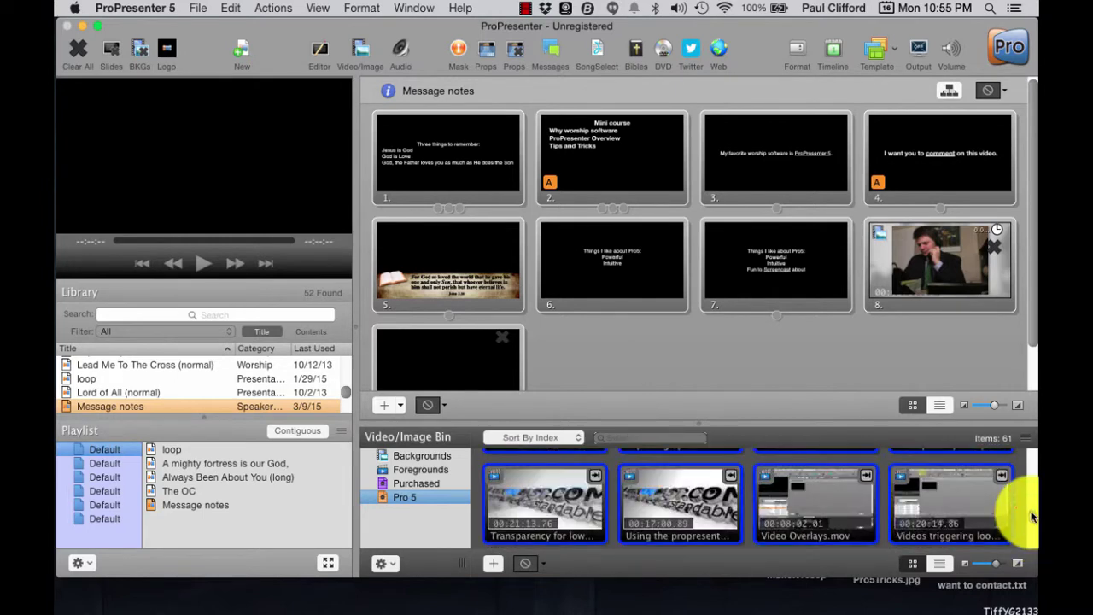
scroll(1030, 516, "down", 2)
scroll(1020, 533, "down", 4)
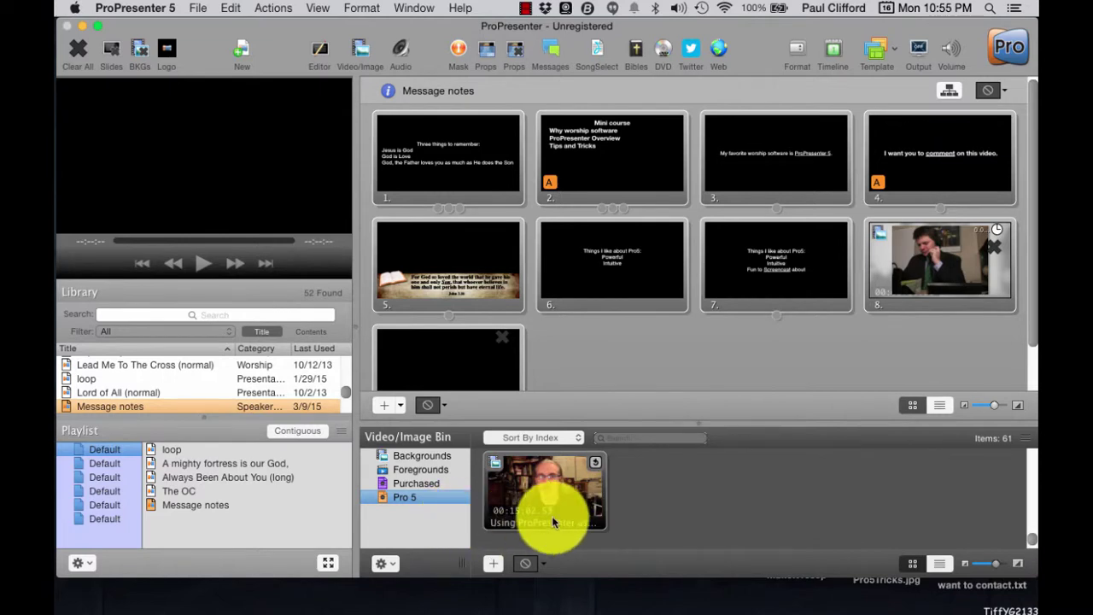
right_click(588, 519)
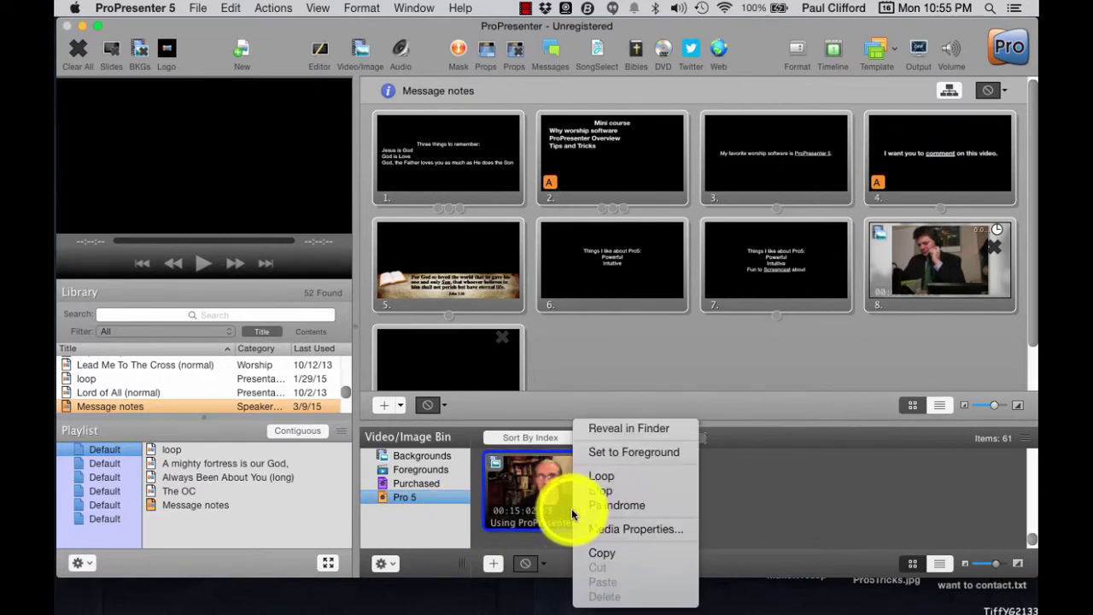
left_click(608, 447)
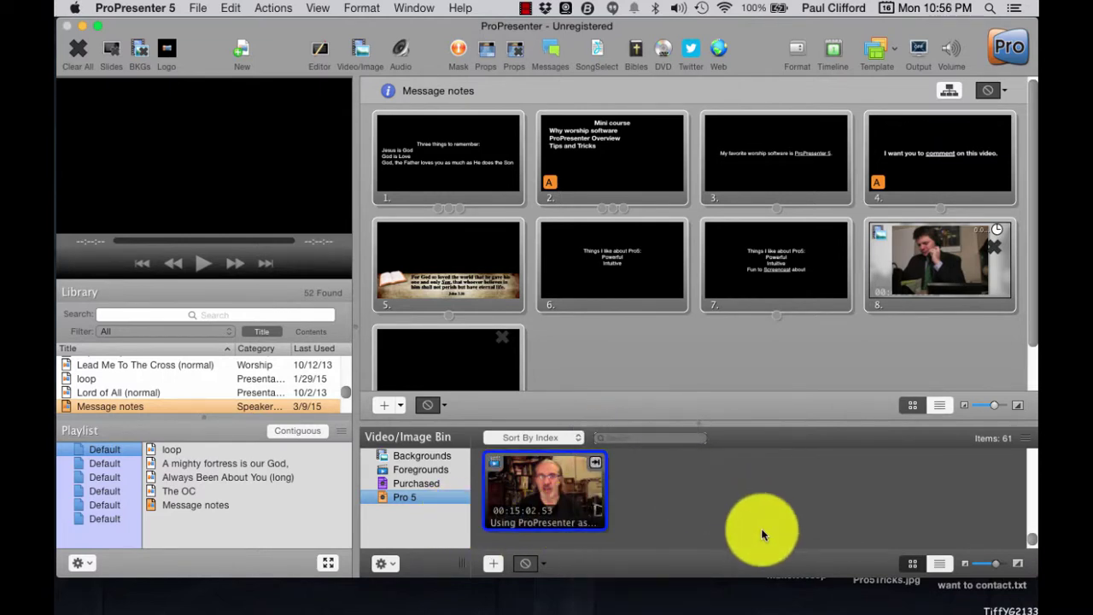
scroll(762, 530, "up", 2)
scroll(762, 530, "up", 2)
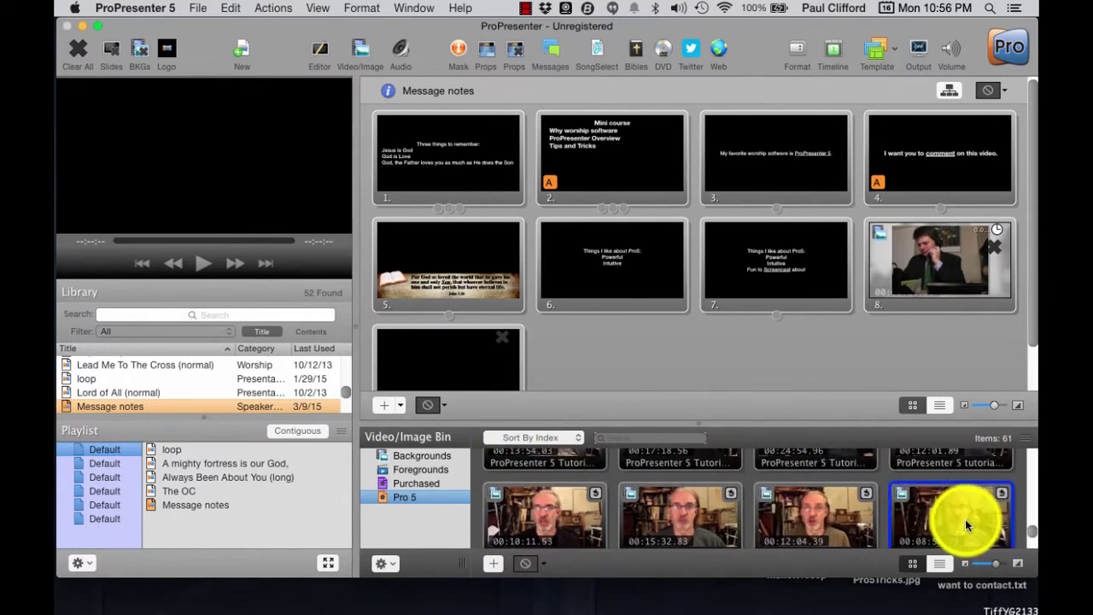
scroll(939, 519, "up", 2)
scroll(903, 521, "up", 3)
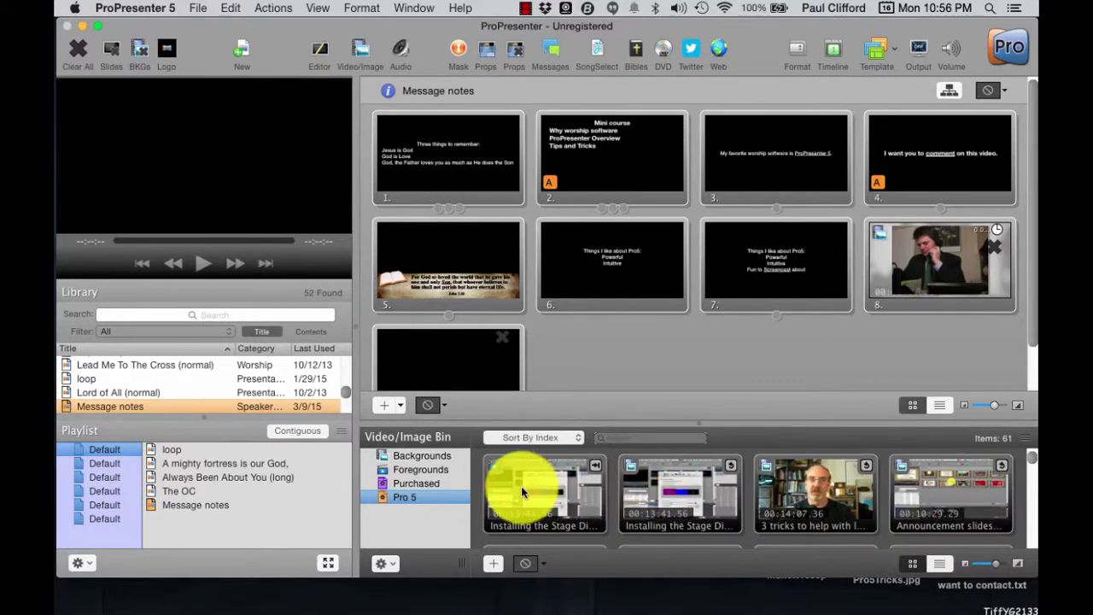
key("super+a")
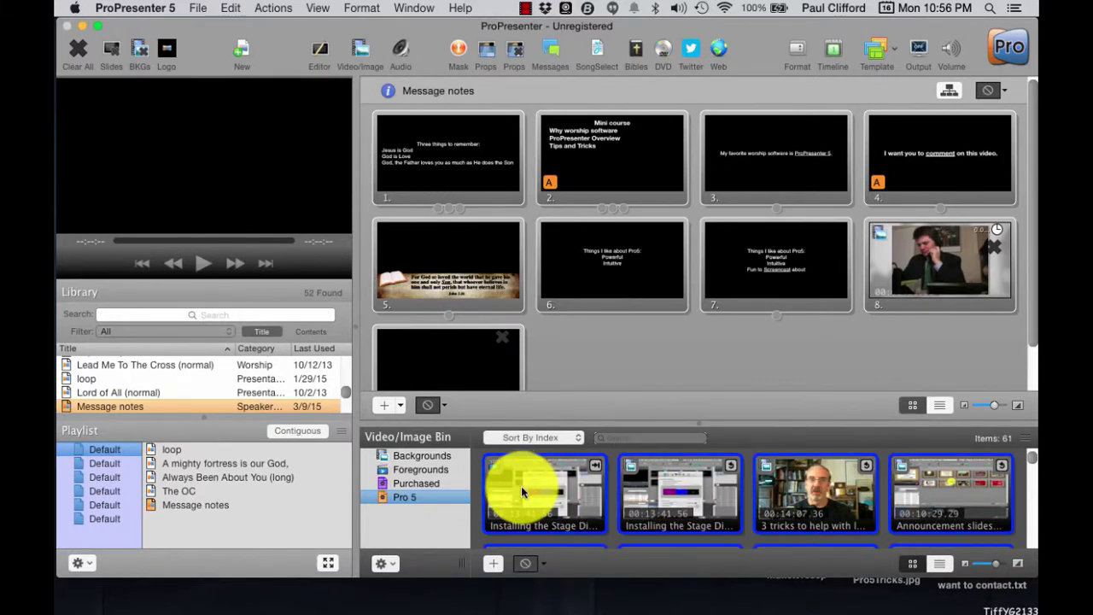
right_click(521, 486)
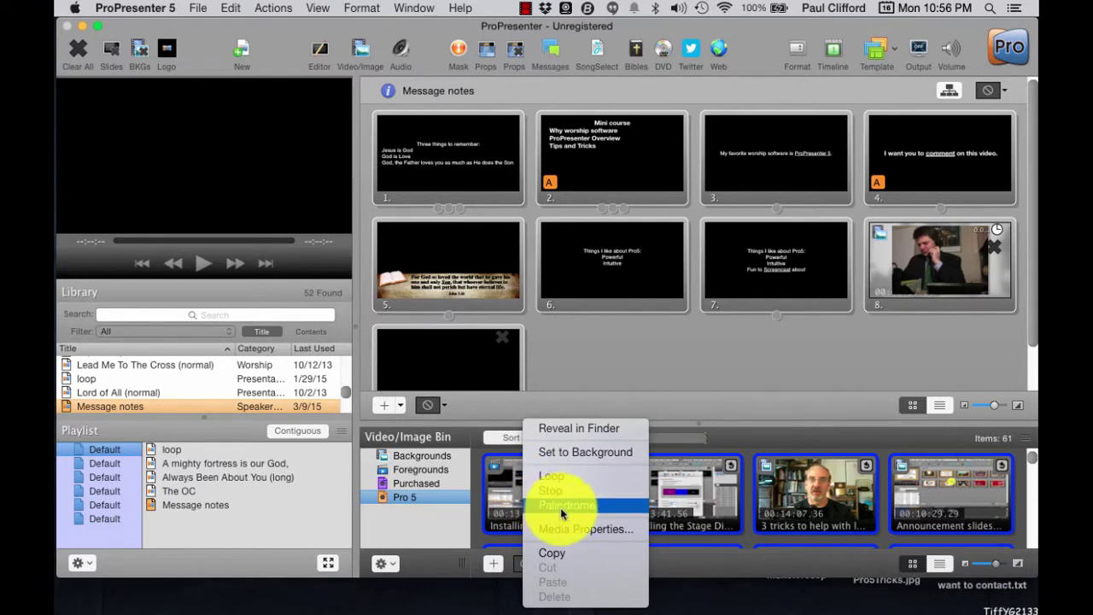
left_click(722, 438)
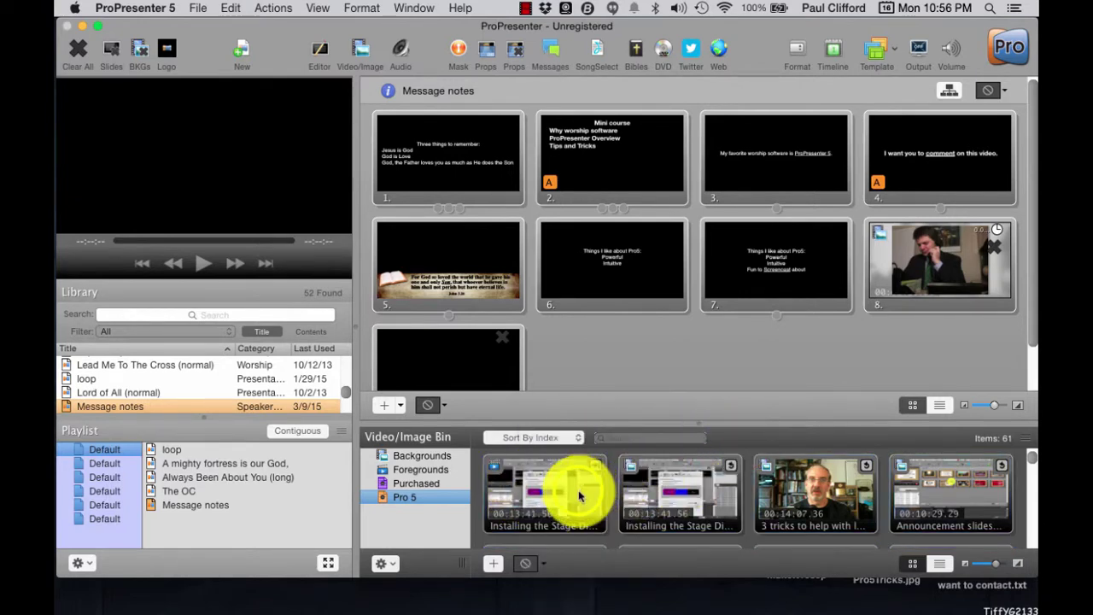
- Extend the selection in the Pro 5 bin from its first clip through the 00:08:58.79 ProPresenter Tutorial clip and set all selected clips to foreground
scroll(579, 495, "down", 10)
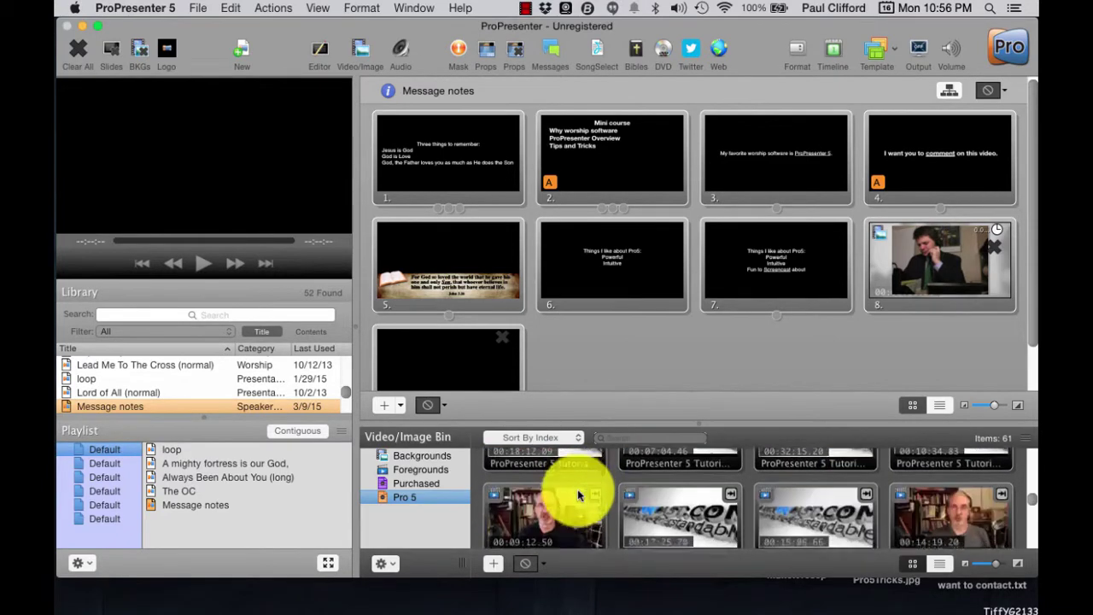
scroll(578, 495, "down", 5)
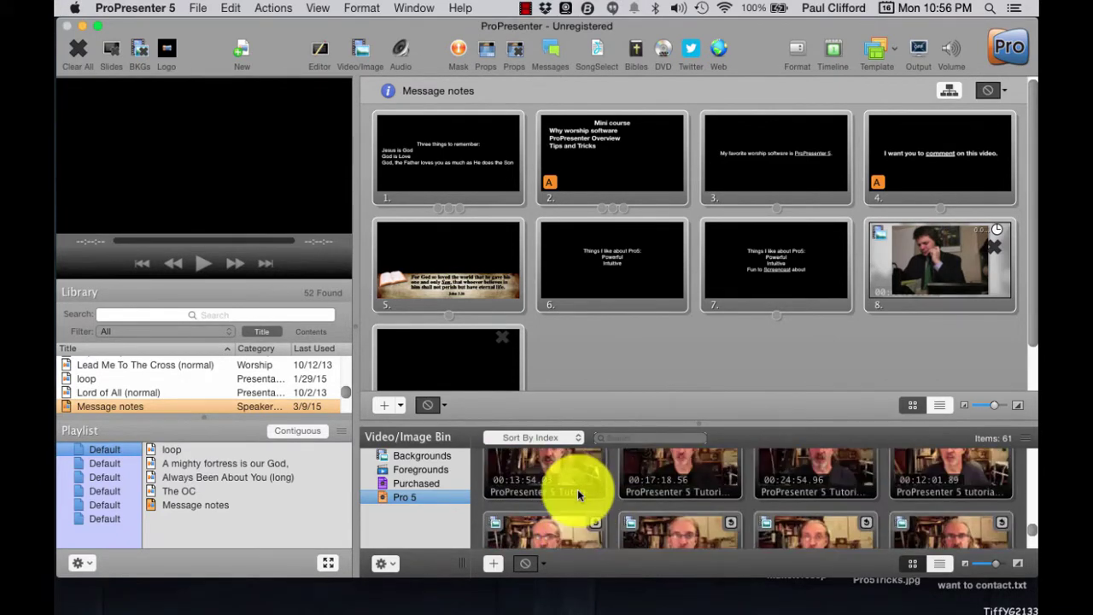
left_click(924, 537, "shift")
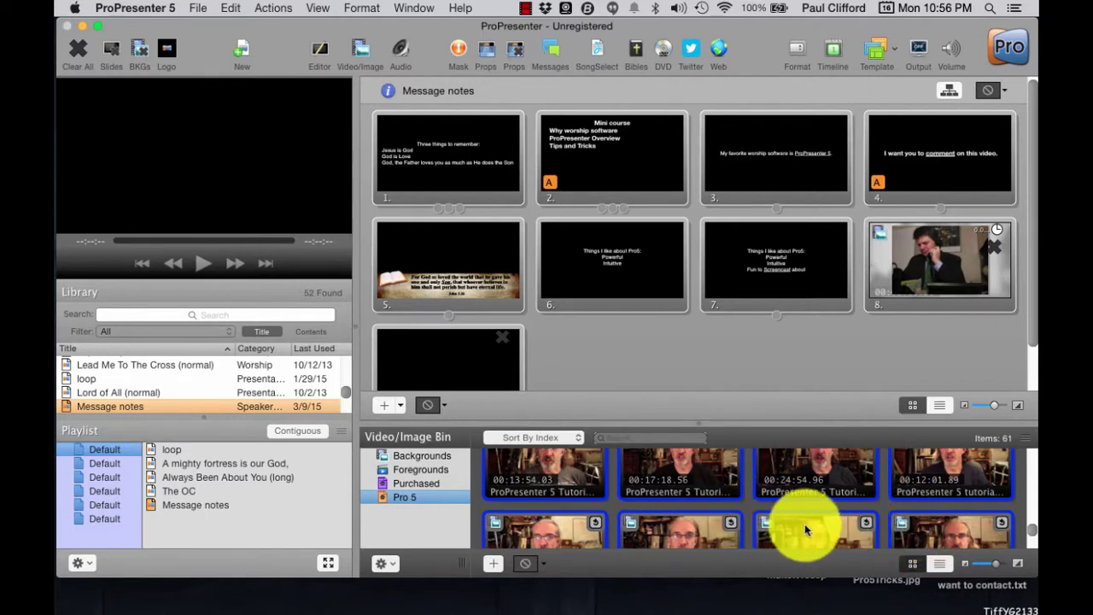
scroll(734, 503, "down", 3)
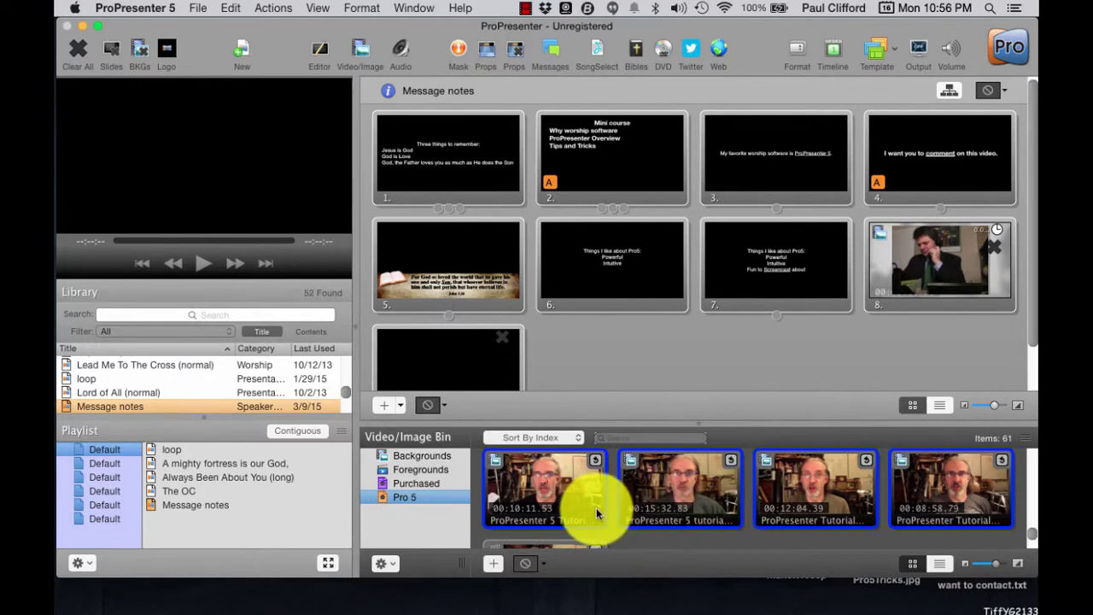
right_click(799, 502)
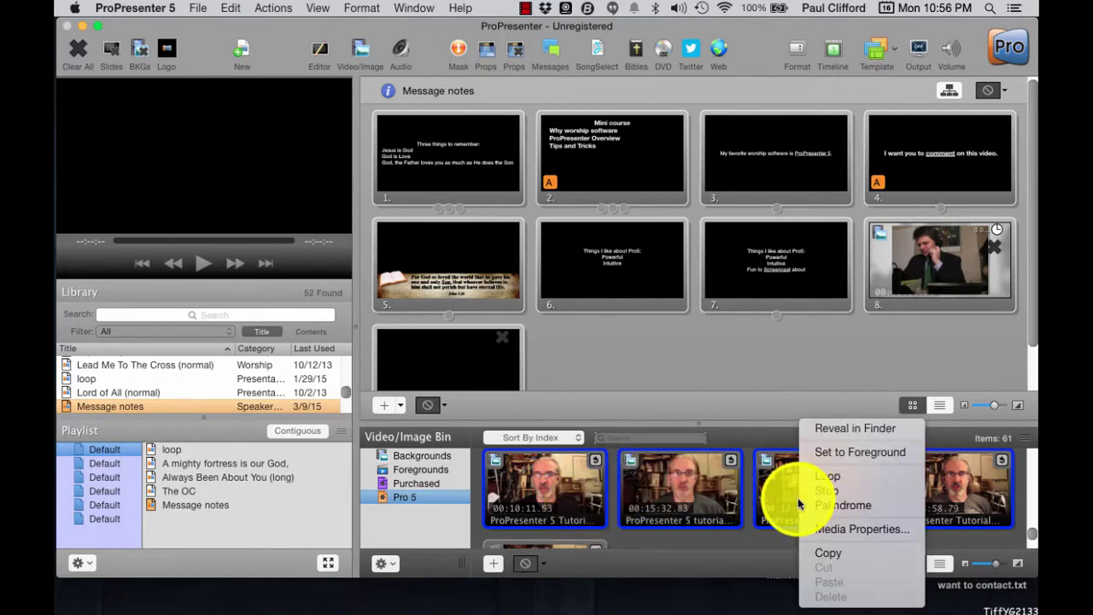
left_click(831, 451)
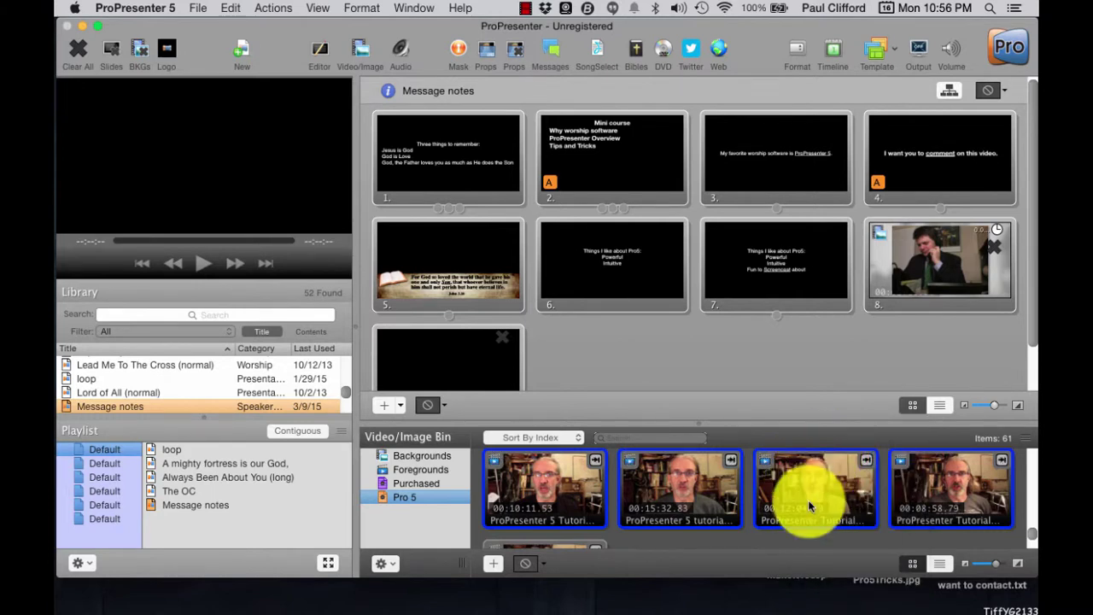
- Review the clips in the Pro 5 bin from first to last, checking their foreground and playback icons, and clear the selection
scroll(807, 500, "down", 3)
scroll(810, 506, "up", 3)
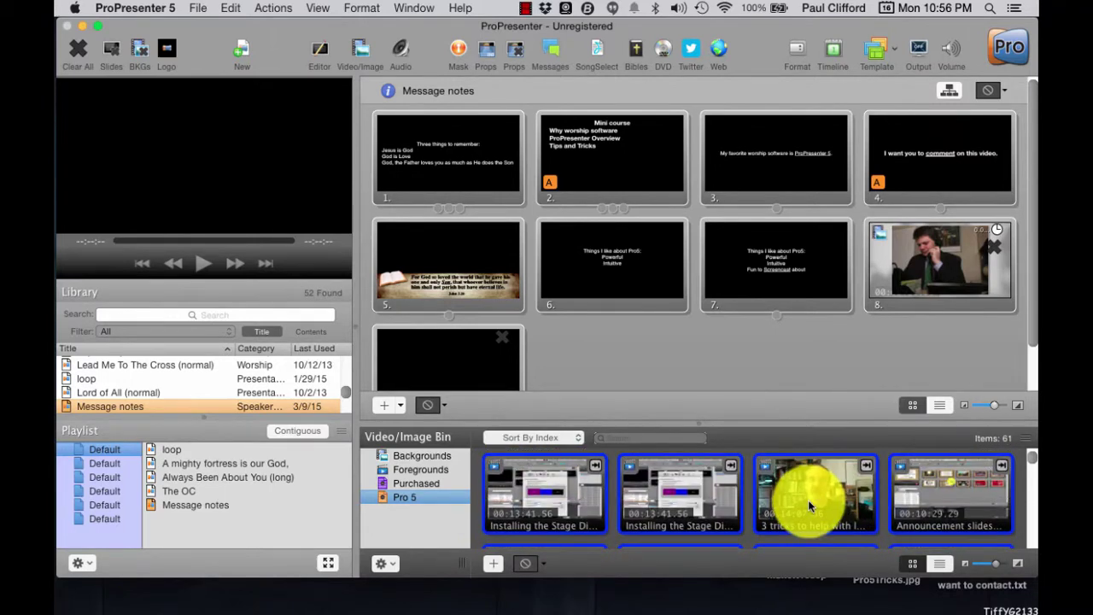
scroll(808, 499, "down", 2)
scroll(809, 505, "down", 3)
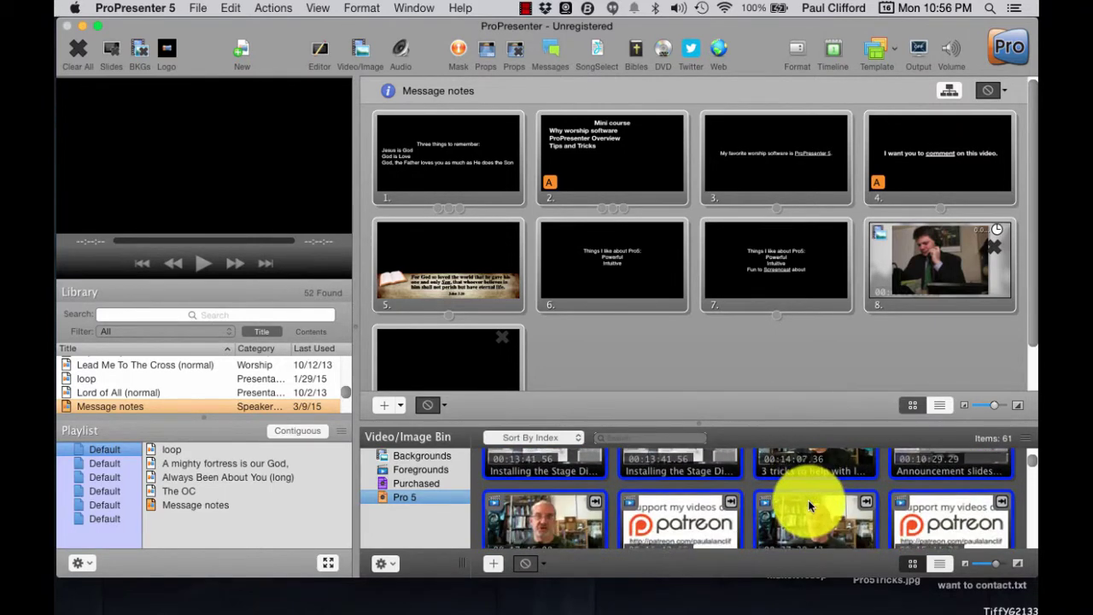
scroll(807, 500, "down", 3)
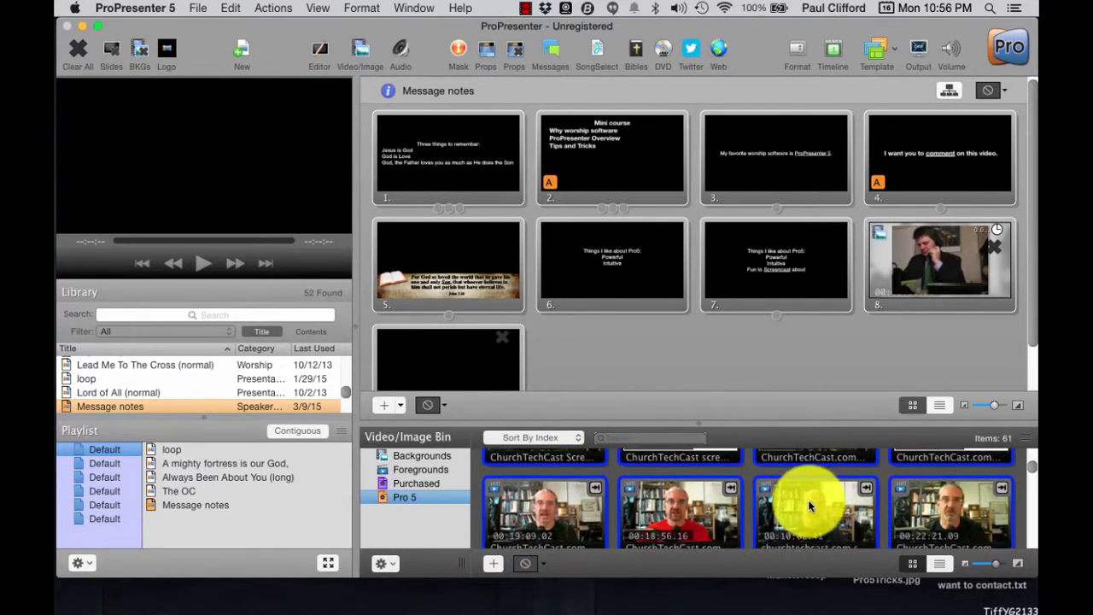
scroll(807, 500, "down", 3)
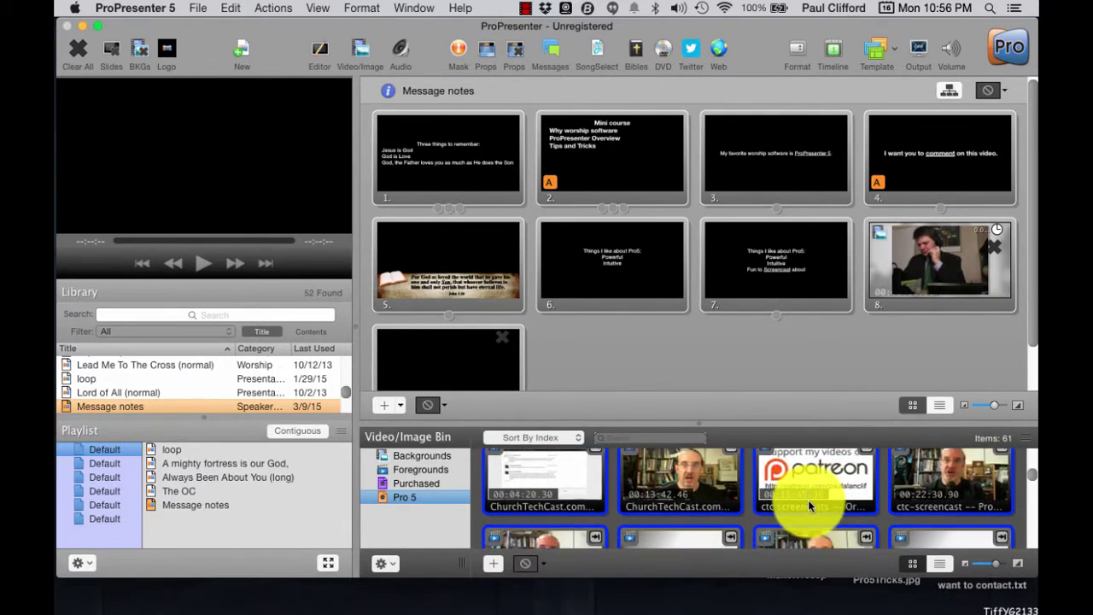
scroll(807, 499, "down", 3)
scroll(808, 499, "down", 3)
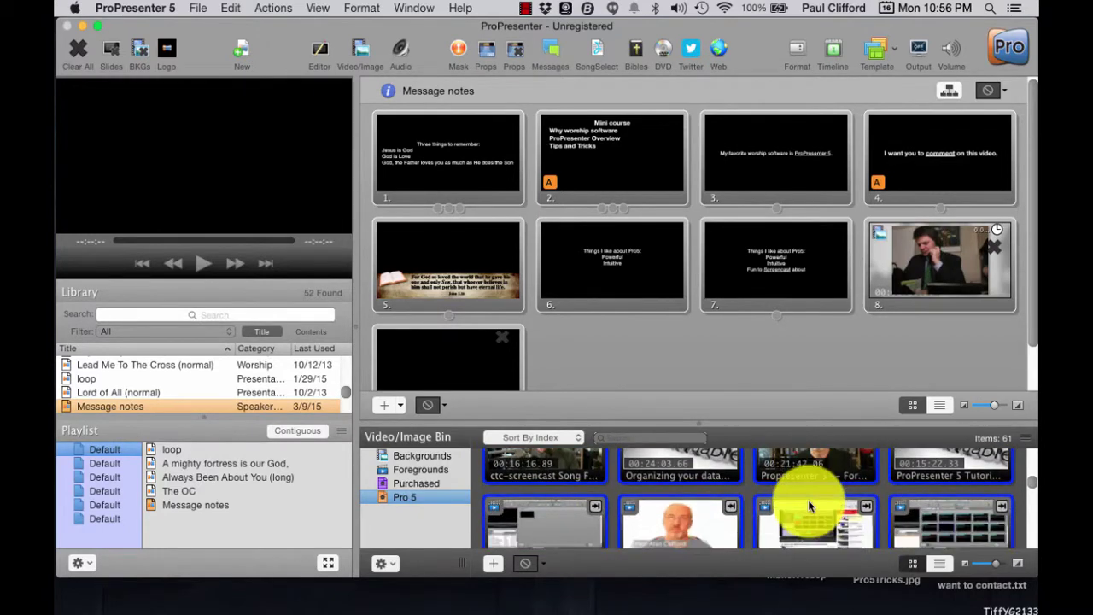
scroll(768, 536, "down", 6)
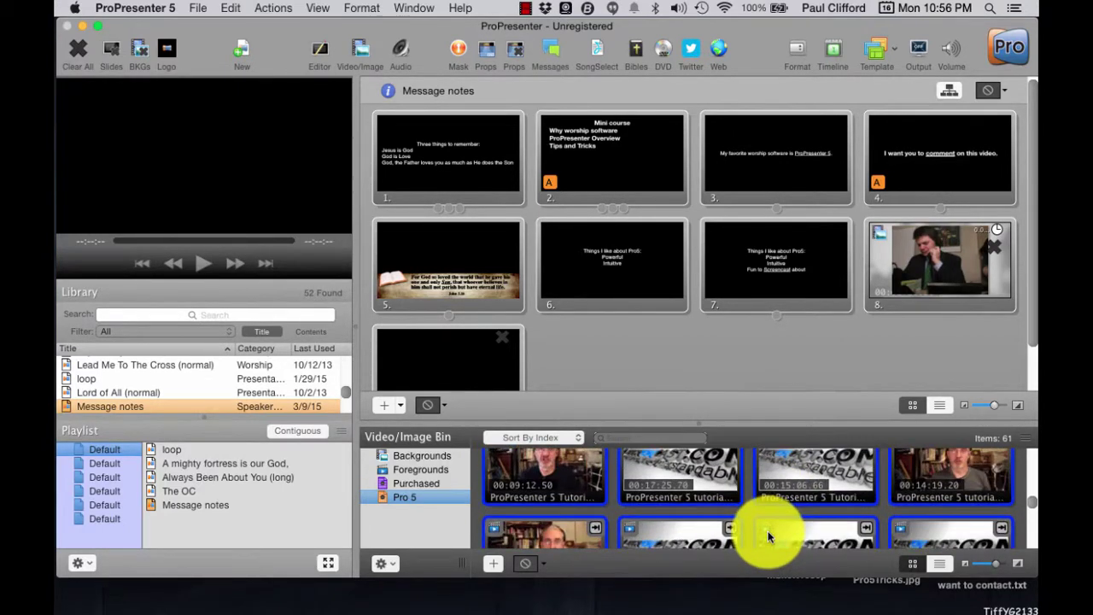
left_click(769, 536)
left_click(716, 497)
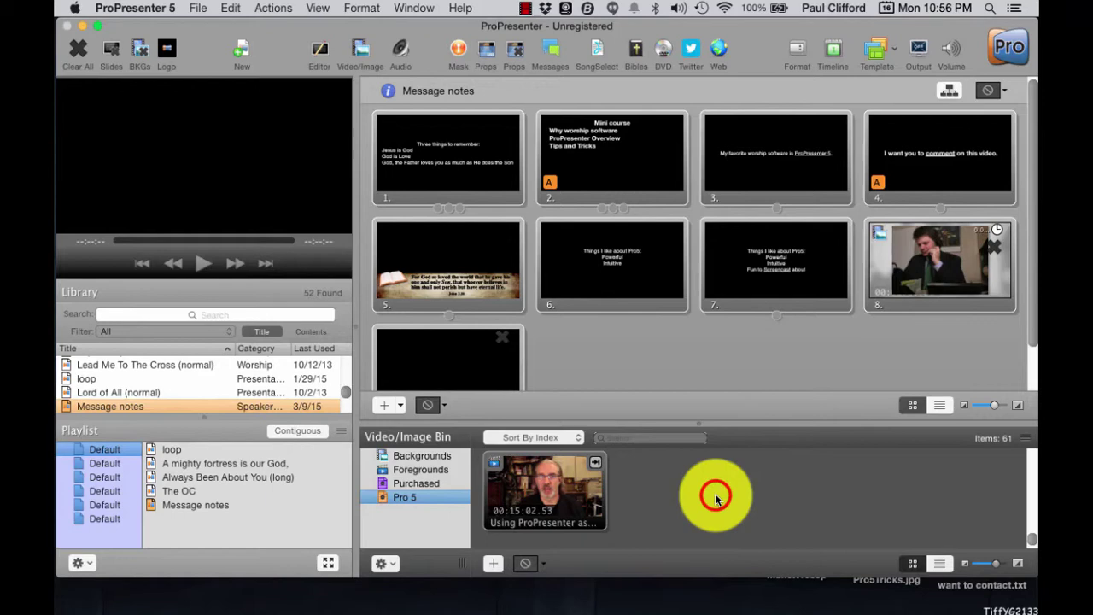
scroll(688, 527, "up", 2)
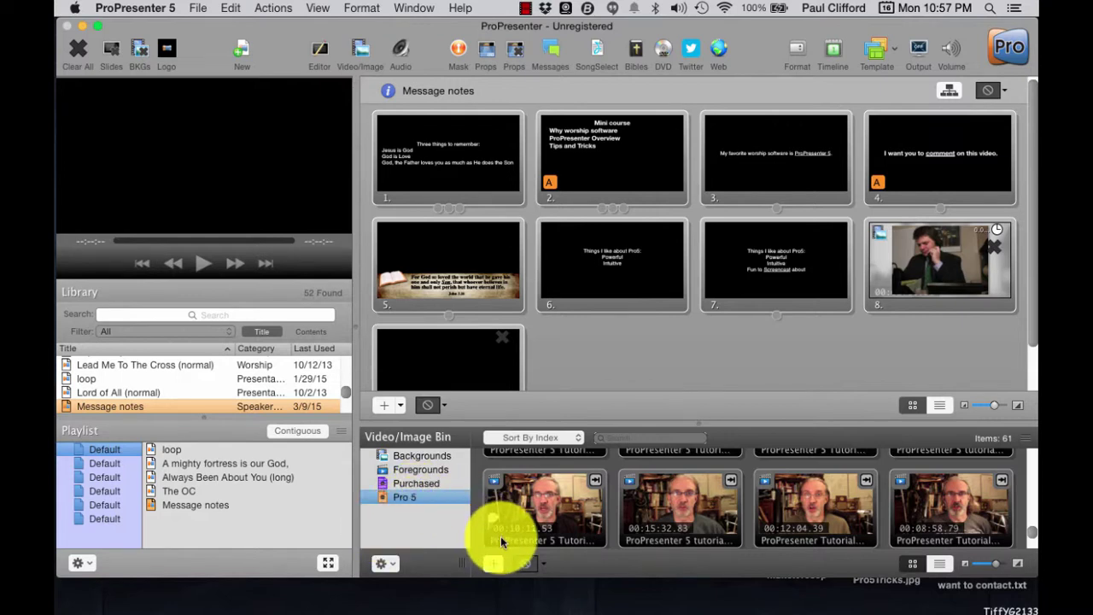
- Delete the Pro 5 folder from the Video/Image Bin and show the contents of the Foregrounds bin
left_click(445, 500)
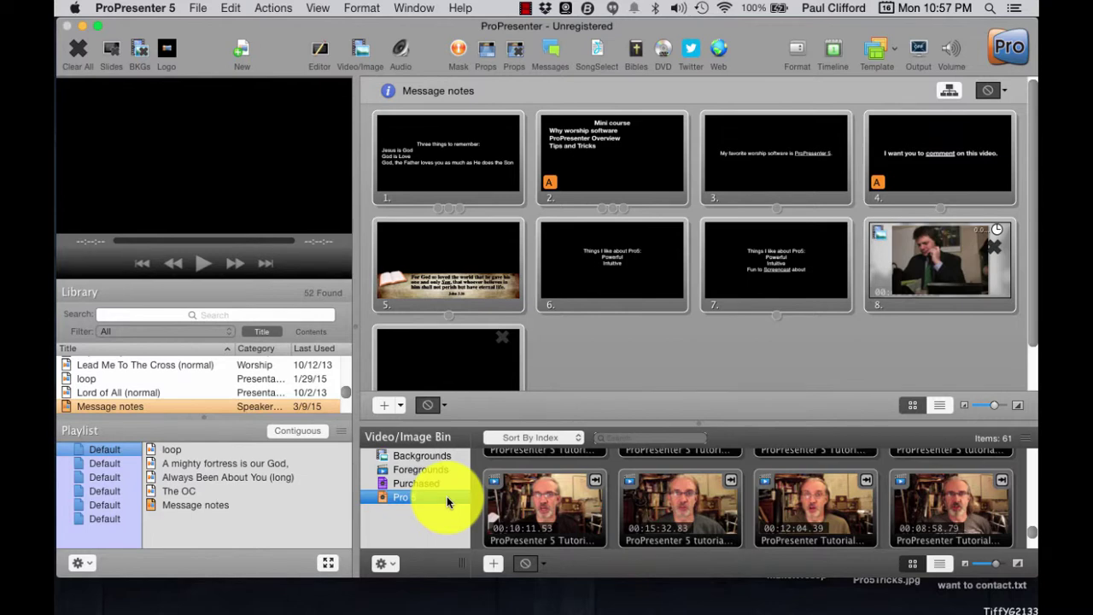
right_click(447, 496)
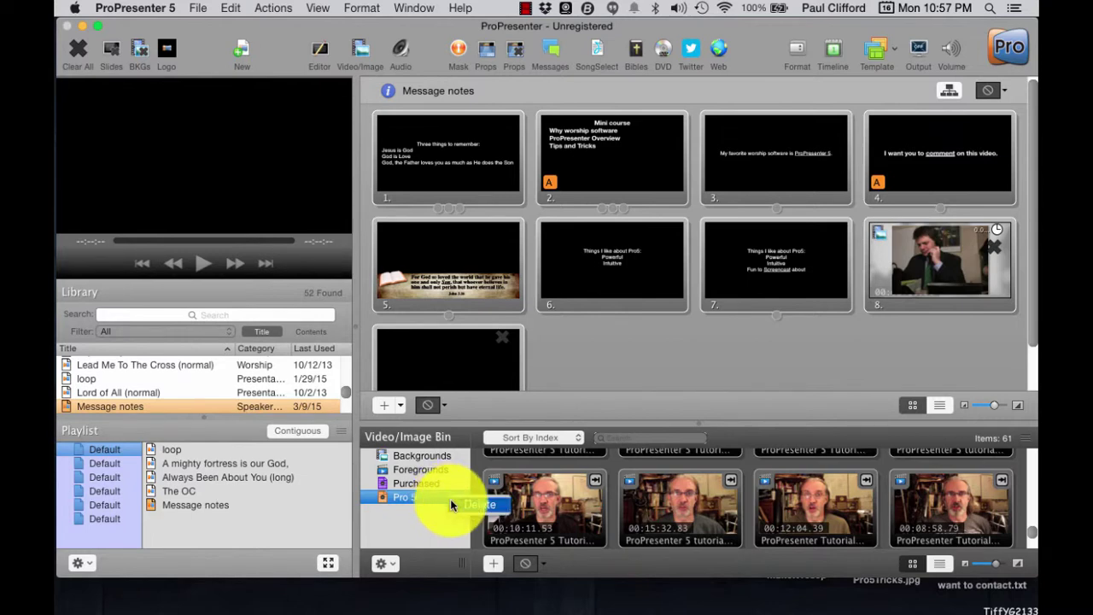
left_click(461, 508)
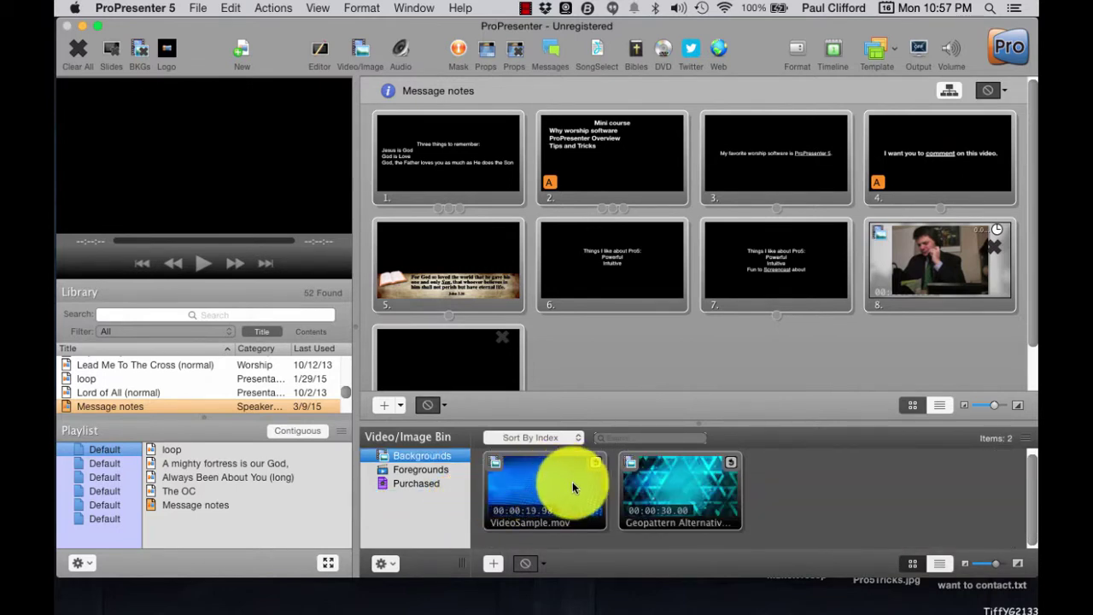
left_click(417, 469)
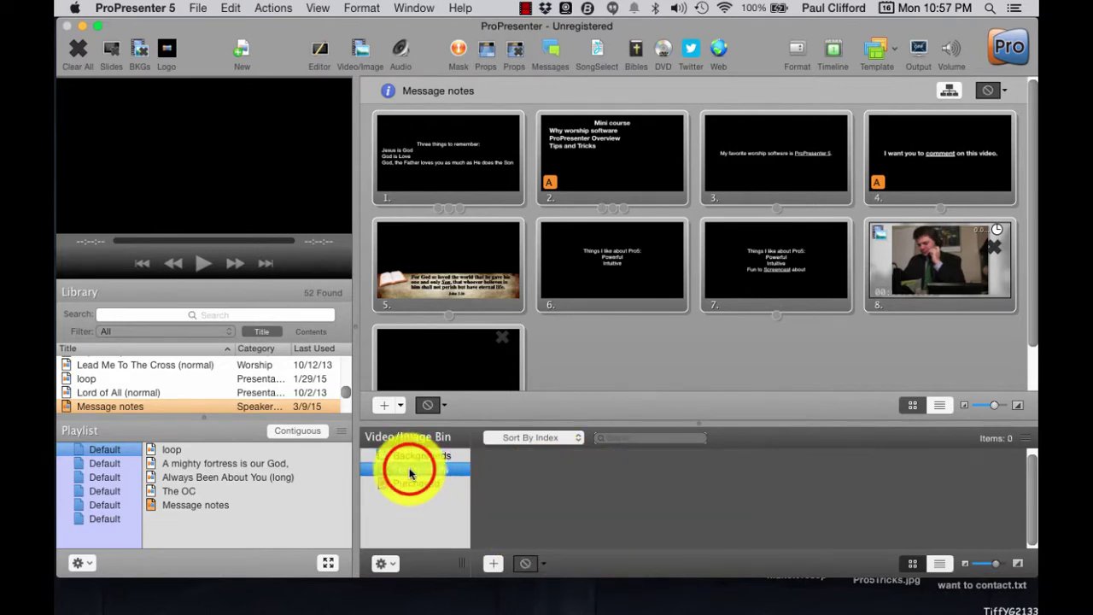
- Add a new hot folder to the Video/Image Bin from Video > Screencasts > Pro 5 on The Land of Giants drive
left_click(385, 565)
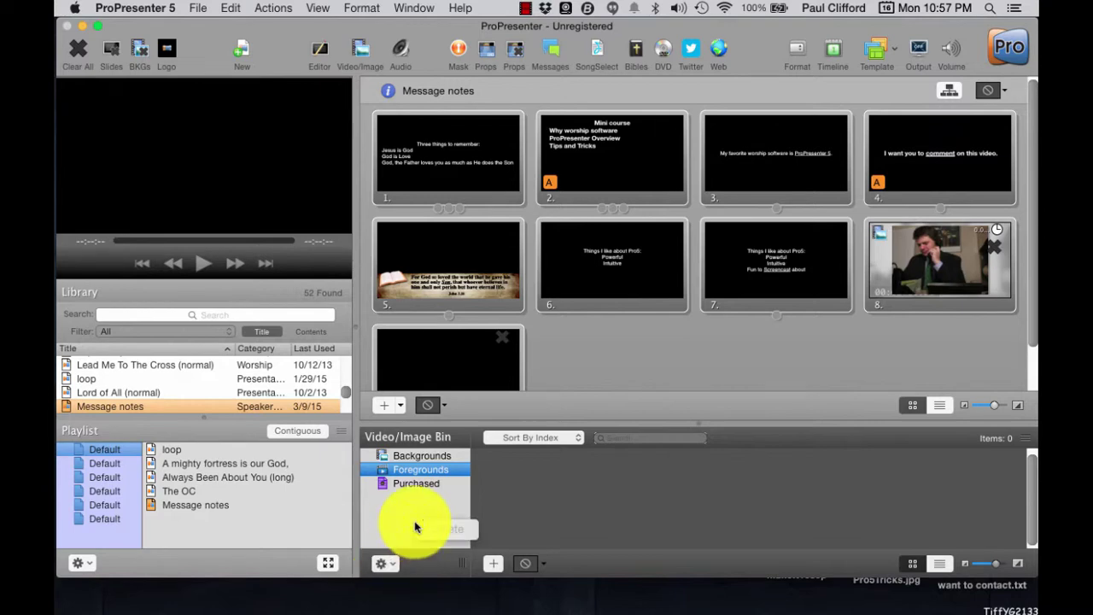
left_click(385, 563)
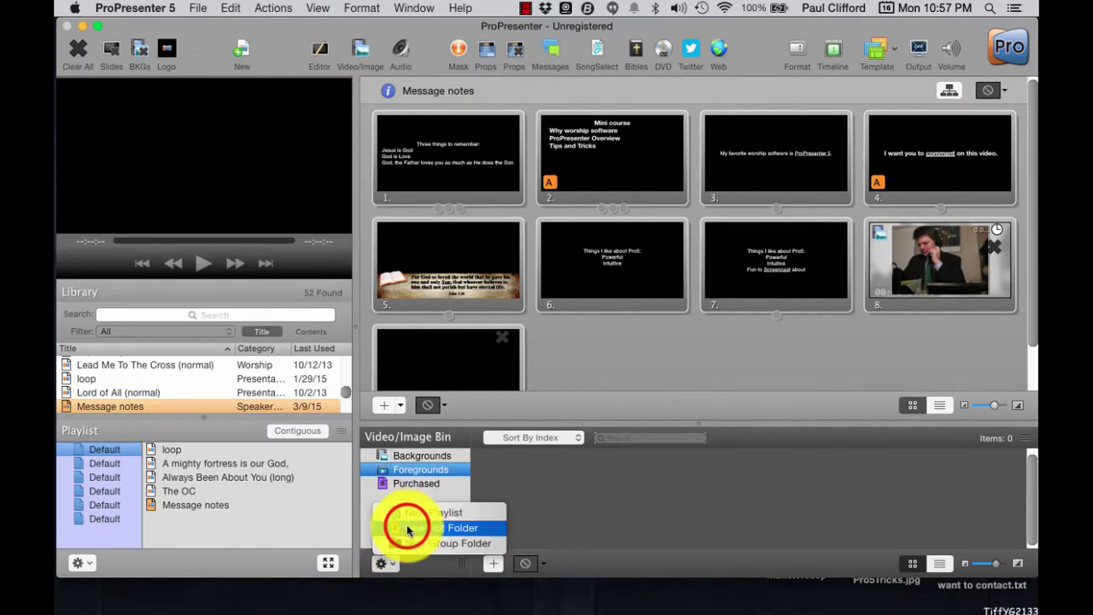
left_click(406, 529)
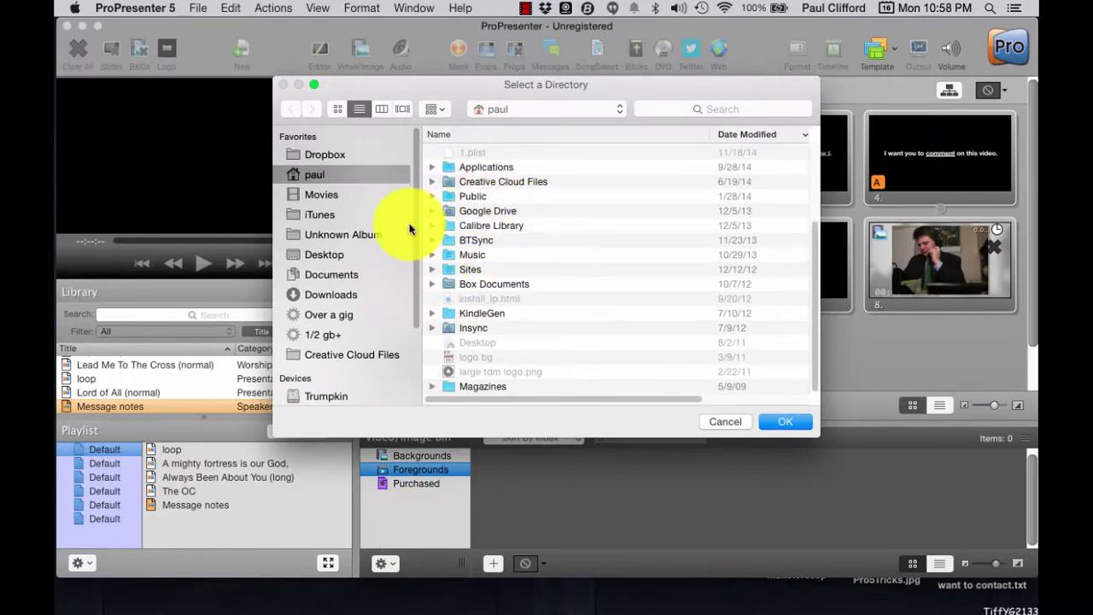
scroll(348, 317, "down", 3)
left_click(349, 335)
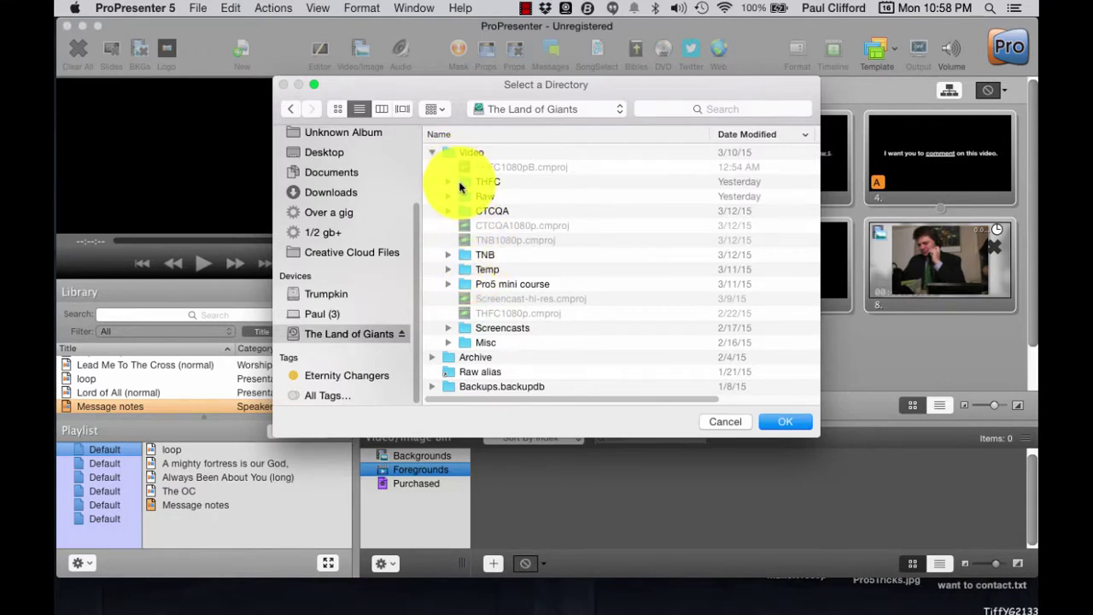
left_click(468, 293)
double_click(461, 326)
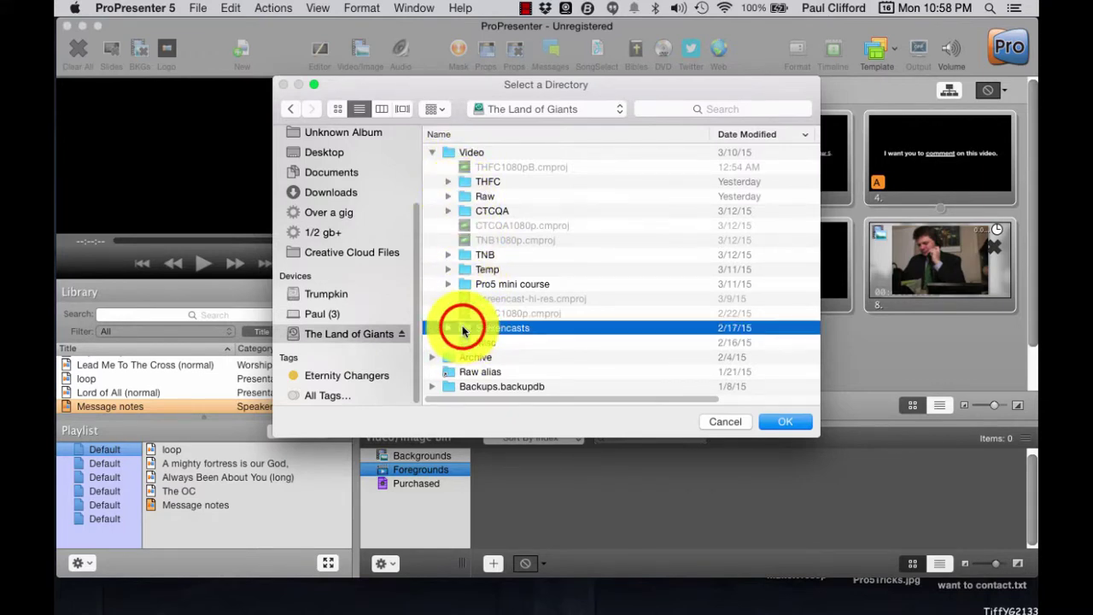
left_click(441, 152)
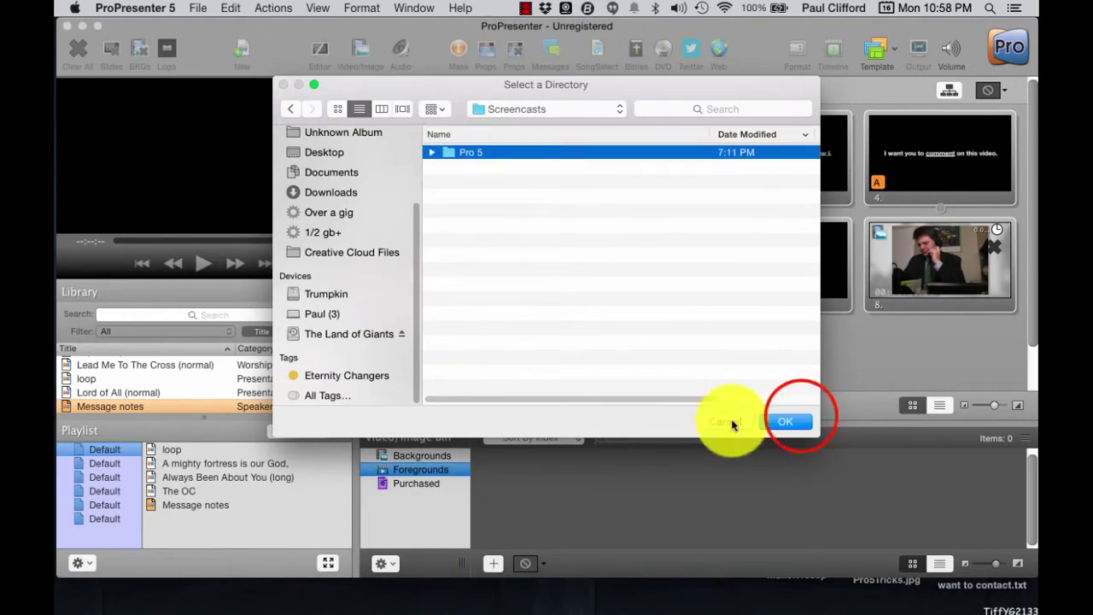
left_click(801, 420)
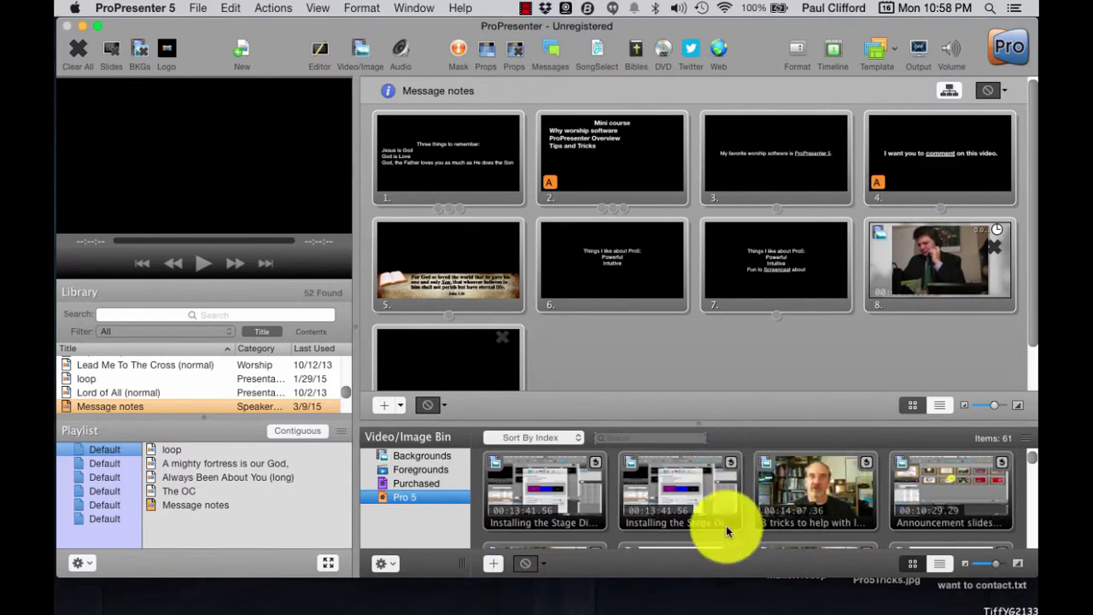
- Add another hot folder to the Video/Image Bin from the LexN folder inside Dropbox's Public folder
left_click(386, 564)
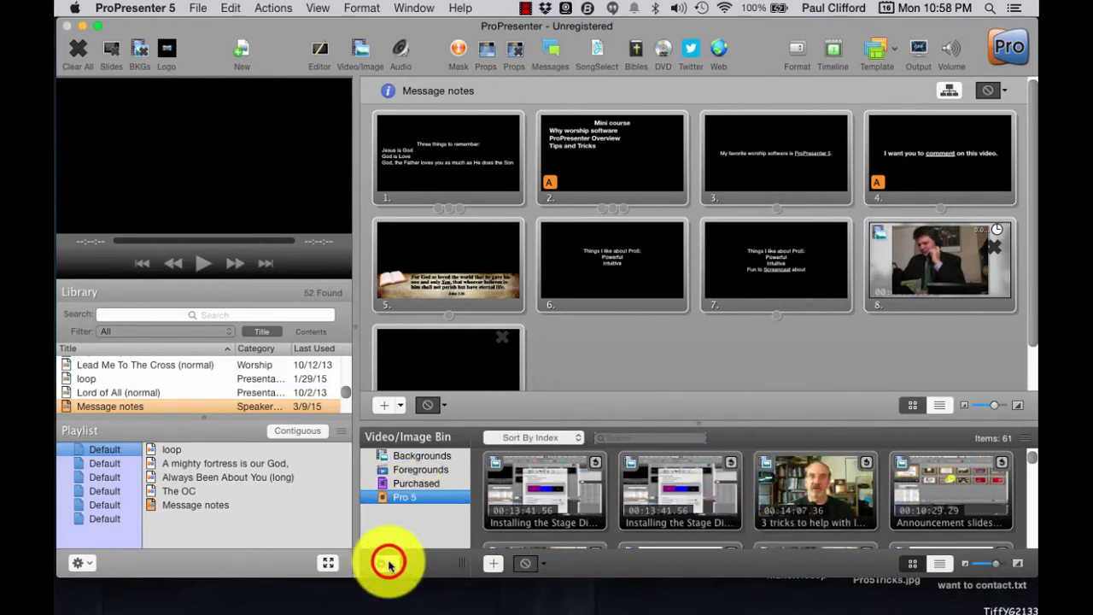
left_click(435, 534)
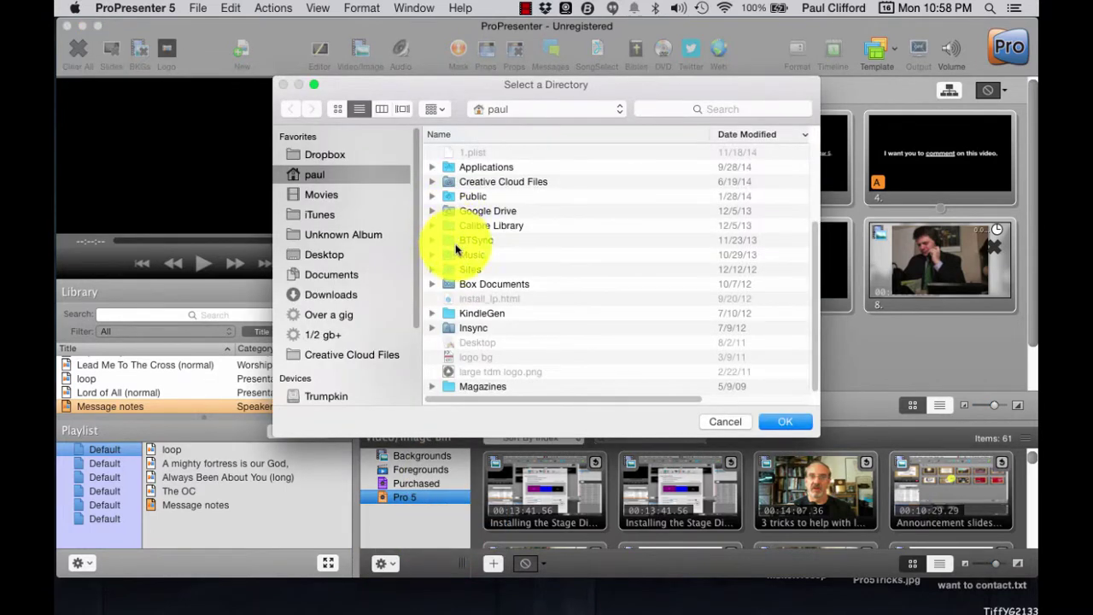
scroll(355, 348, "down", 3)
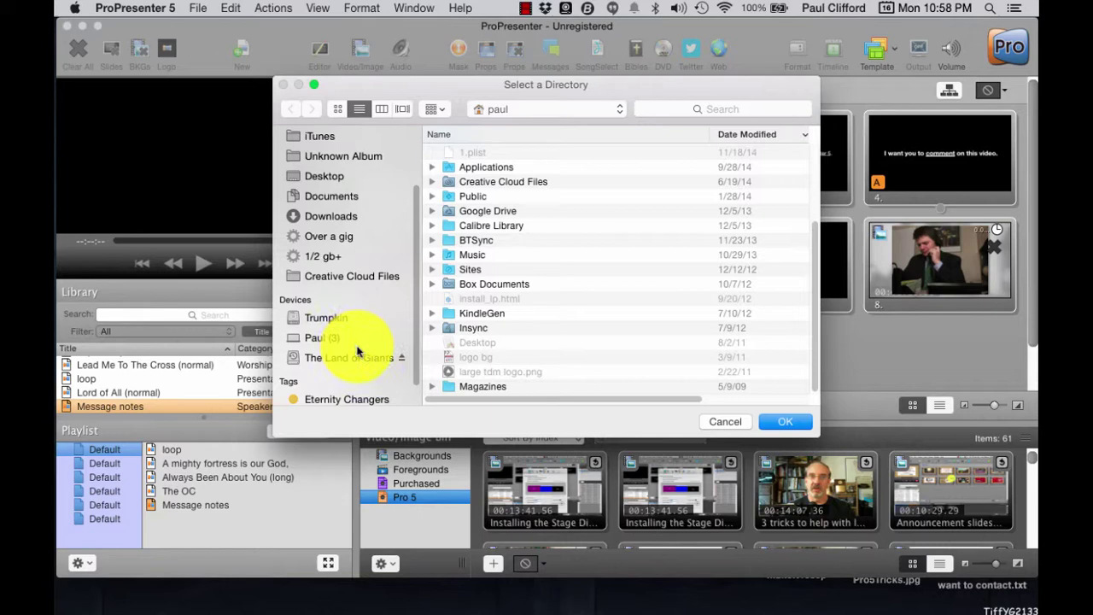
scroll(357, 351, "up", 3)
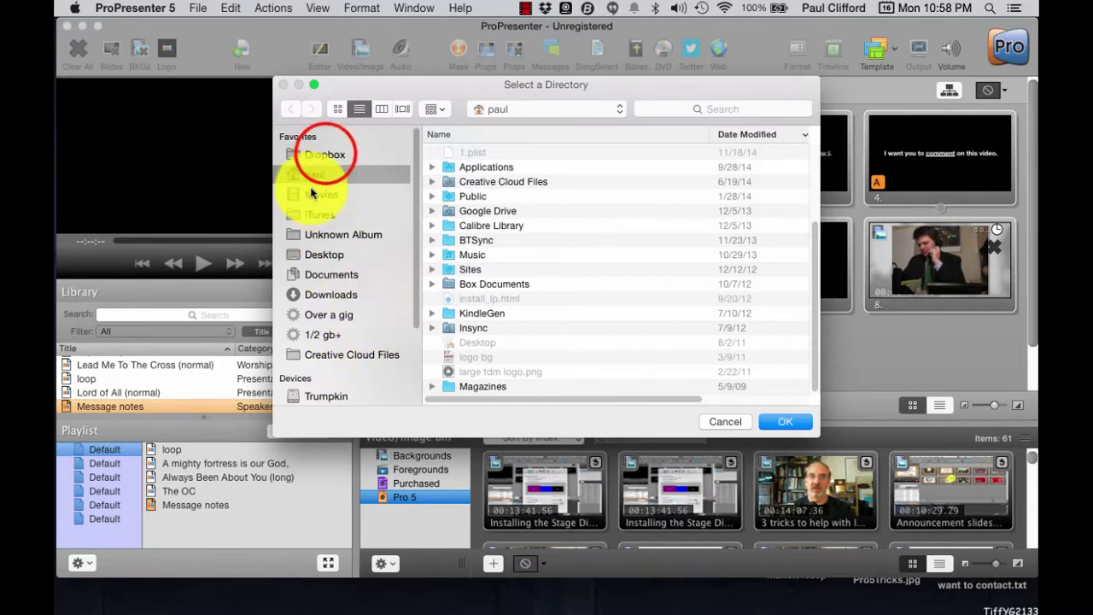
left_click(324, 154)
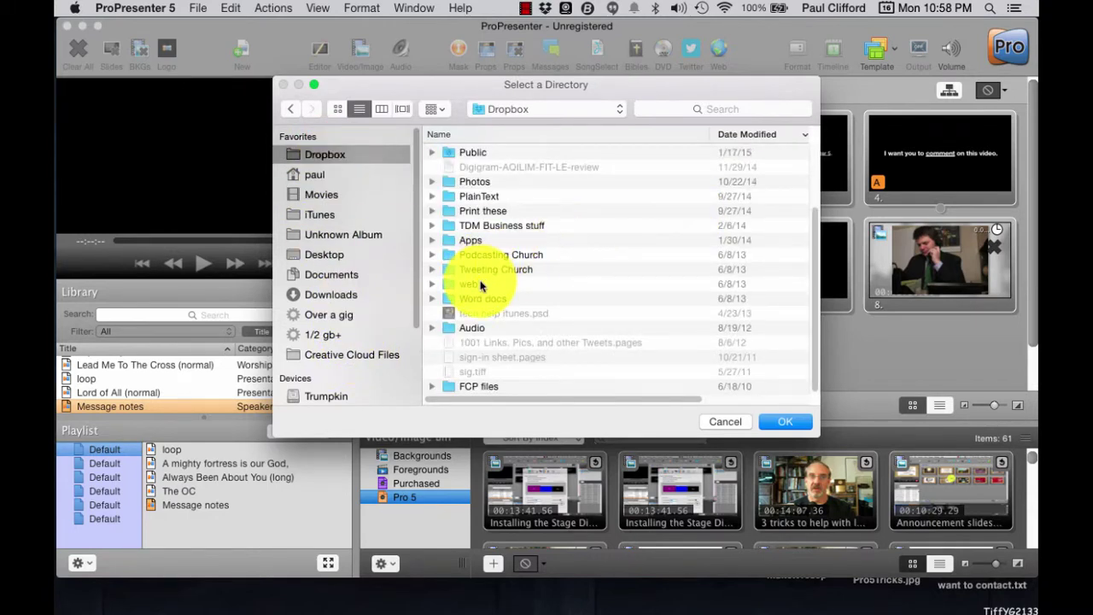
left_click(431, 152)
left_click(446, 194)
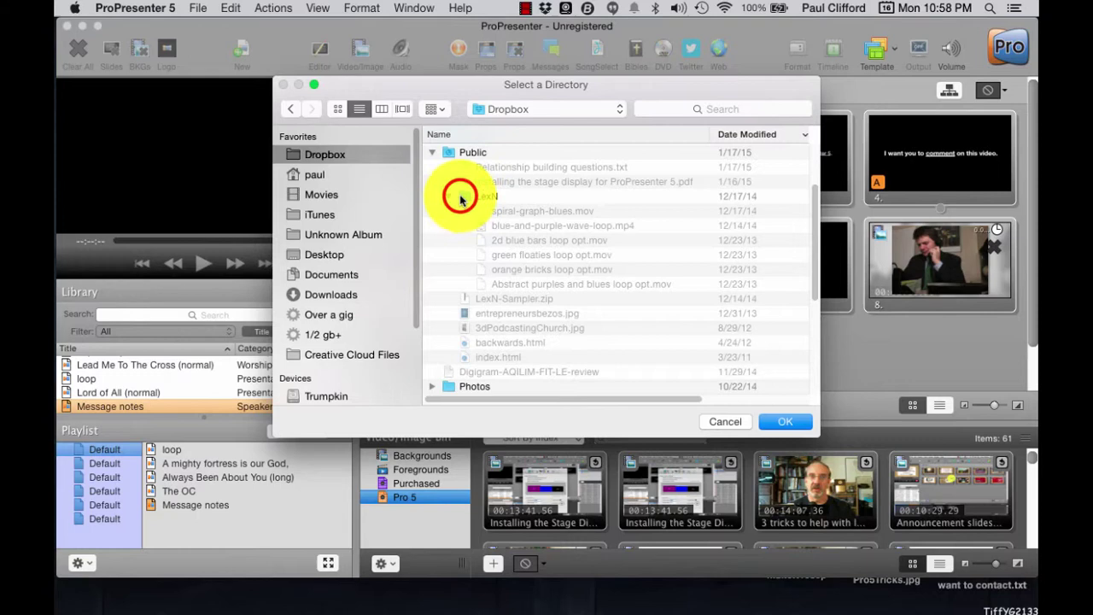
left_click(459, 196)
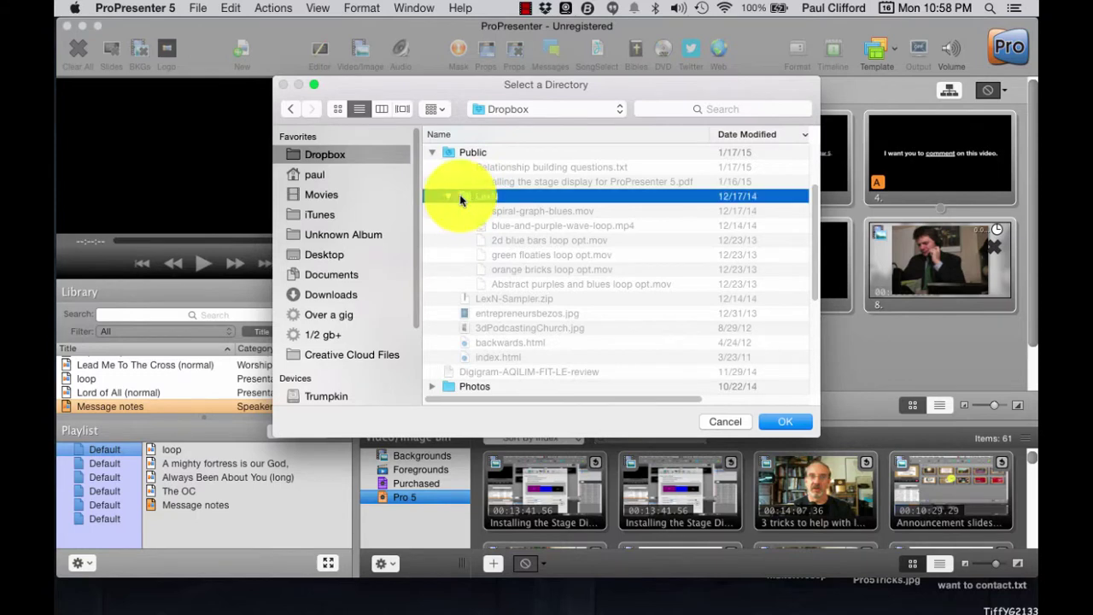
left_click(774, 425)
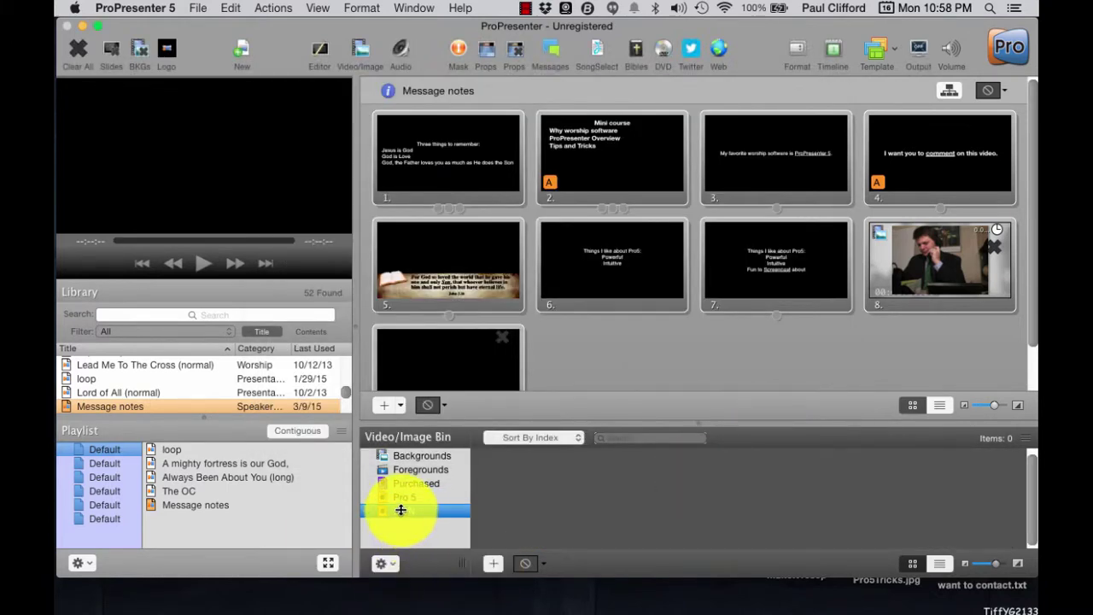
- View the clips in the LexN hot folder and return to the Pro 5 hot folder
left_click(386, 512)
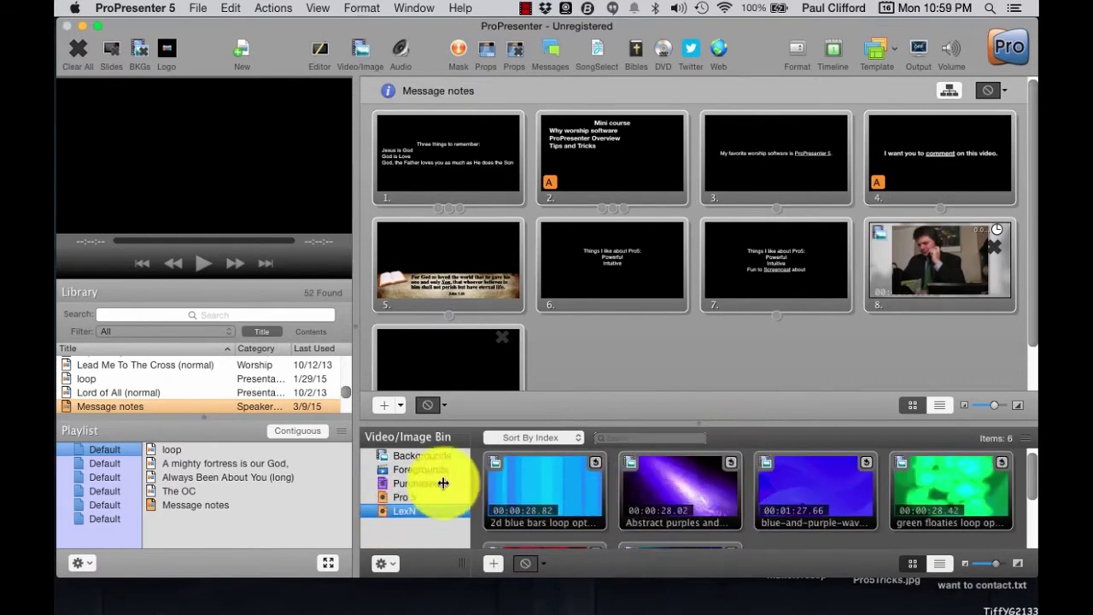
left_click(402, 497)
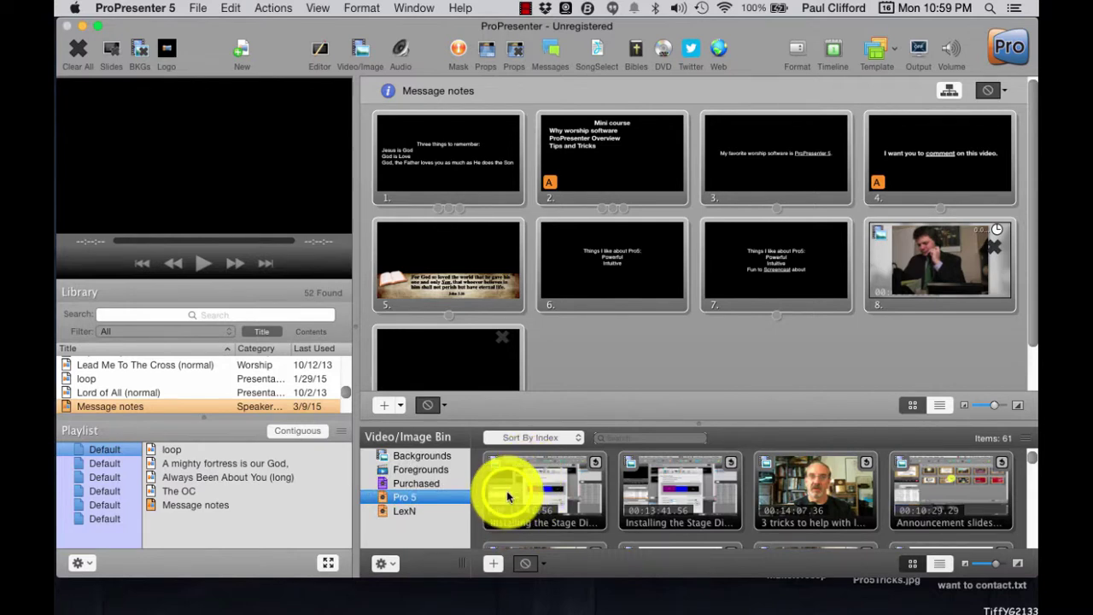
- Select all clips in the Pro 5 hot folder and set them to foreground
scroll(551, 488, "down", 3)
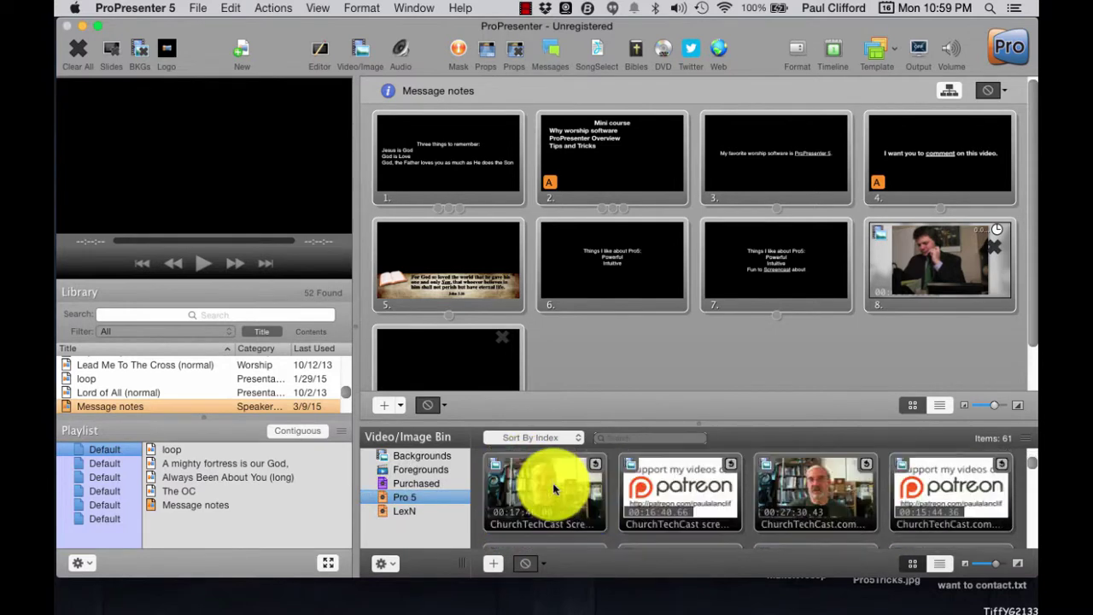
scroll(554, 489, "down", 15)
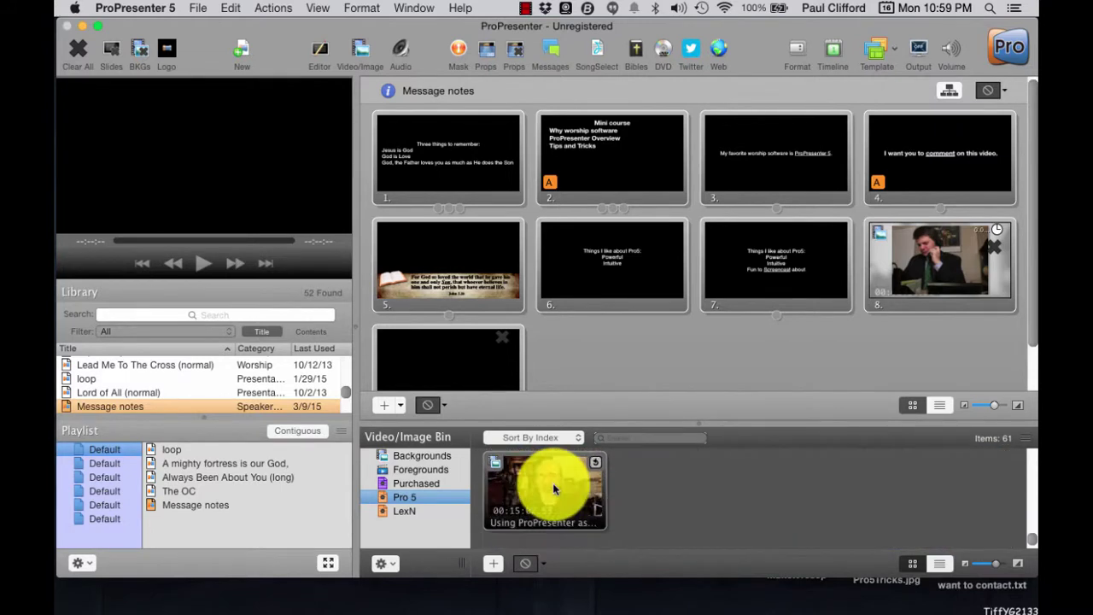
left_click(563, 518)
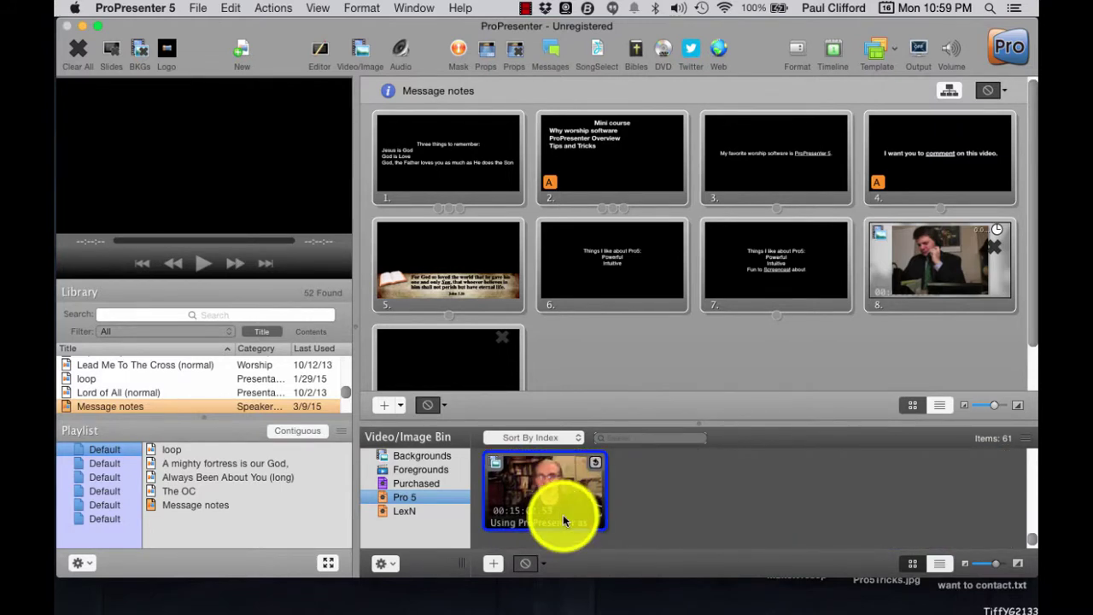
scroll(854, 519, "up", 1)
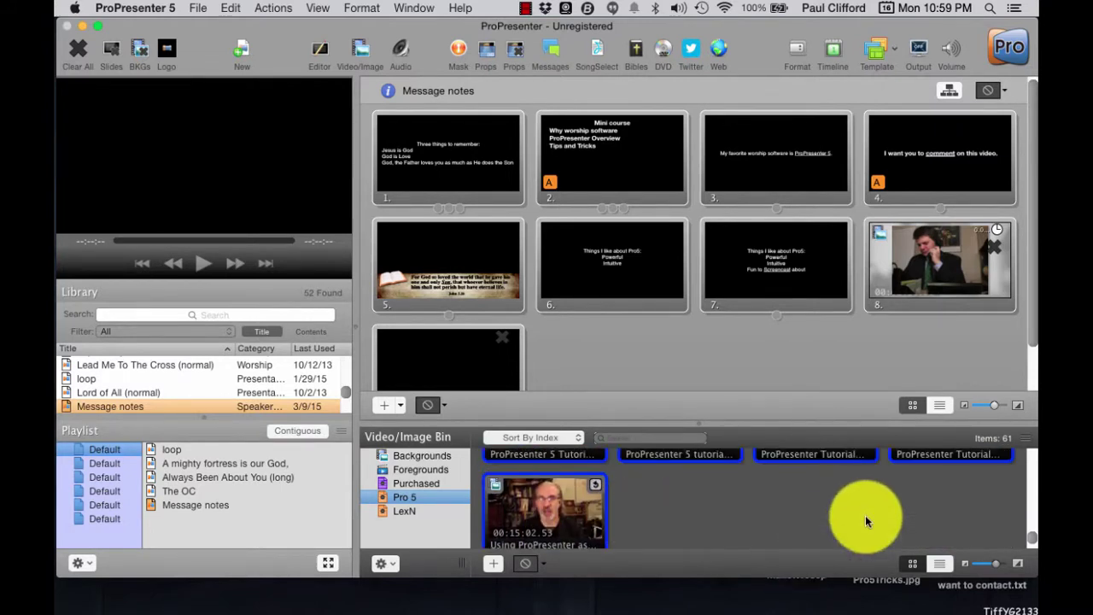
scroll(865, 520, "up", 1)
right_click(692, 467)
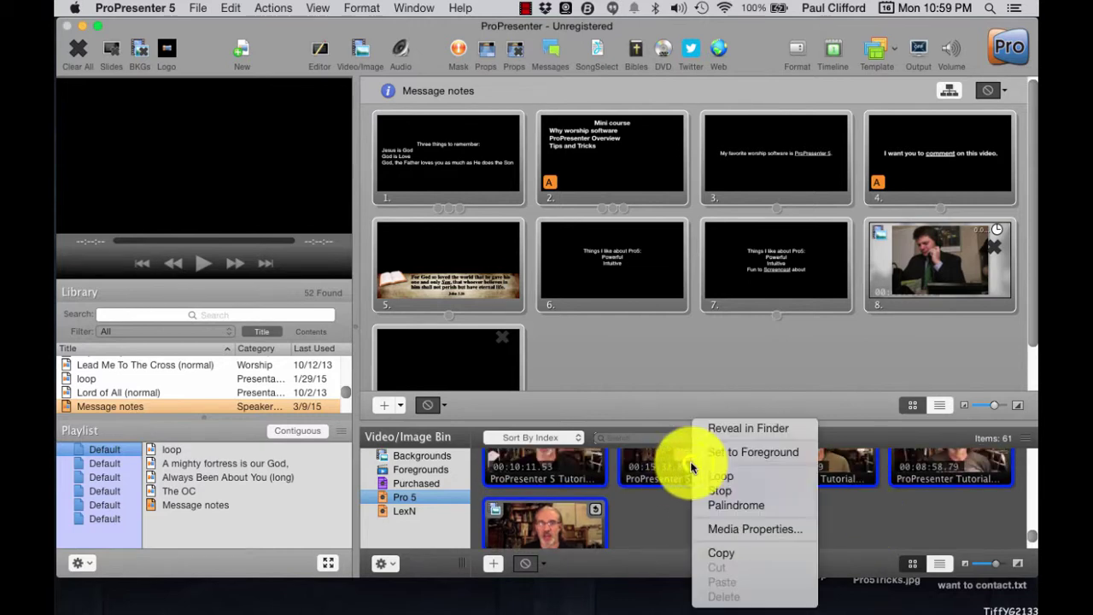
left_click(736, 452)
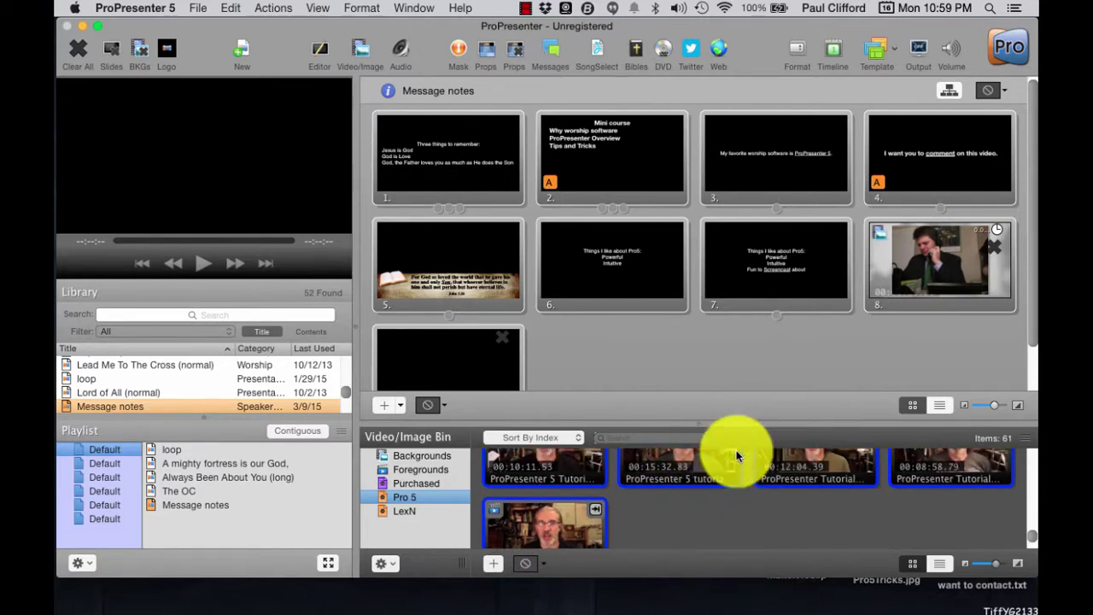
- Rename the Pro 5 hot folder in the Video/Image Bin as "Foreground vids"
left_click(402, 499)
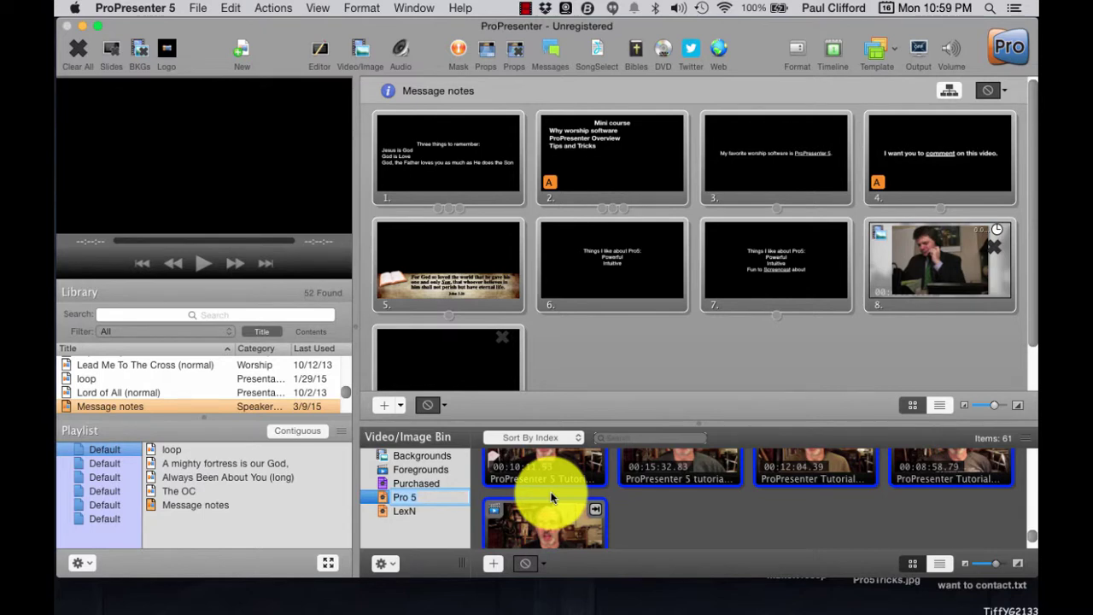
type("Foreground")
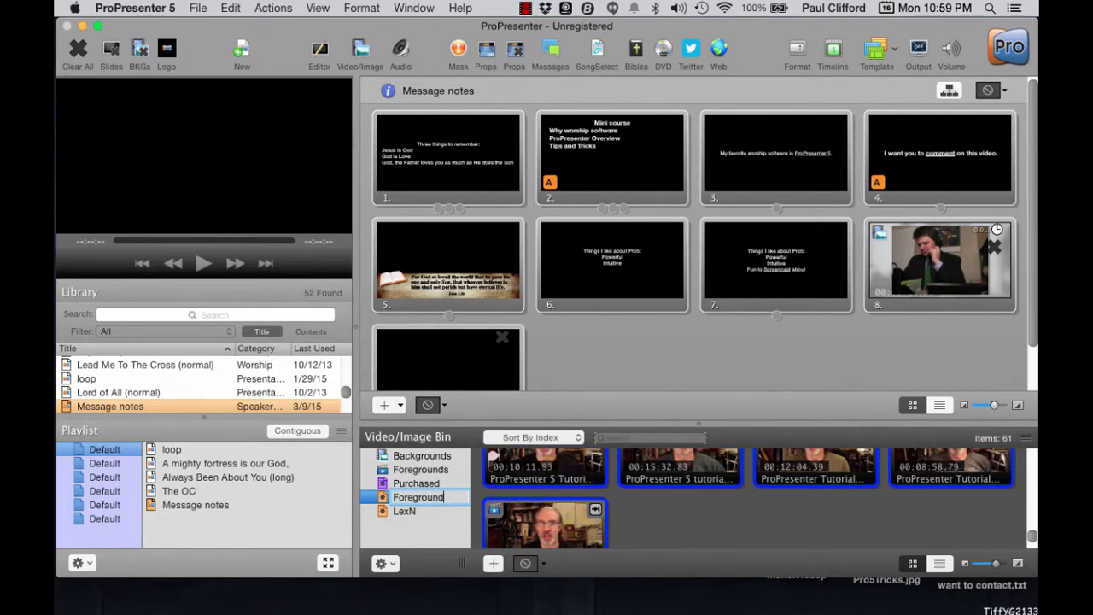
key("BackSpace")
type("s")
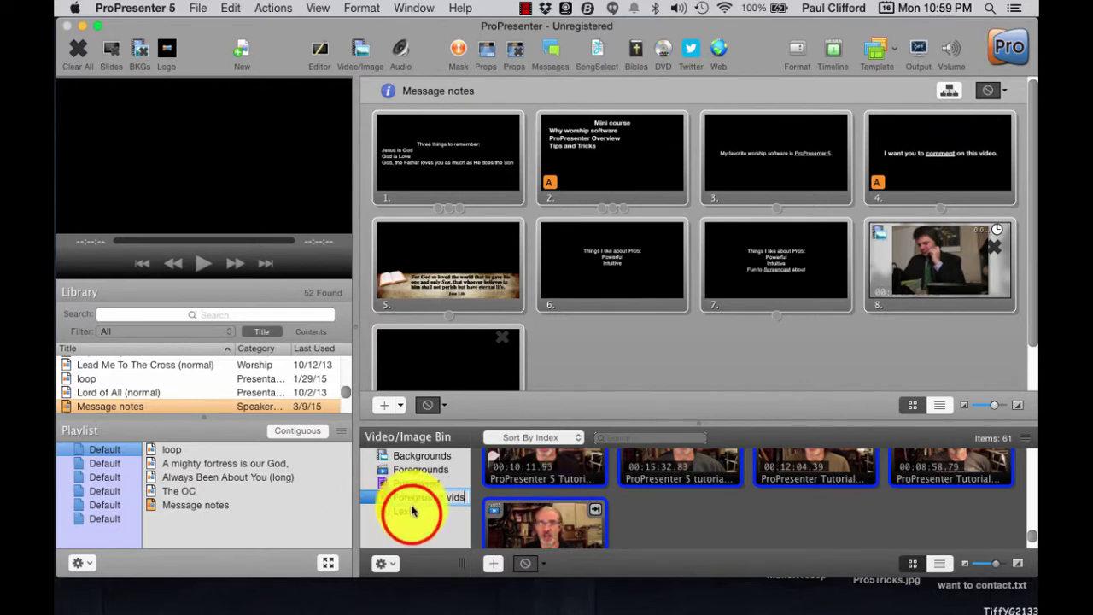
- Rename the LexN hot folder in the Video/Image Bin as "Background"
left_click(411, 512)
left_click(411, 512)
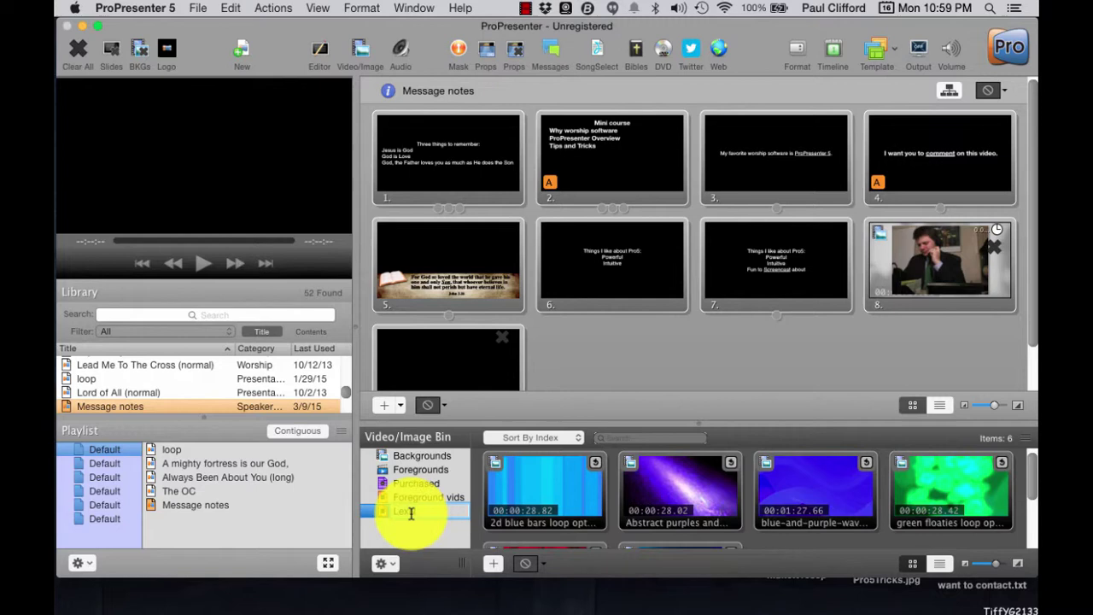
type("Background")
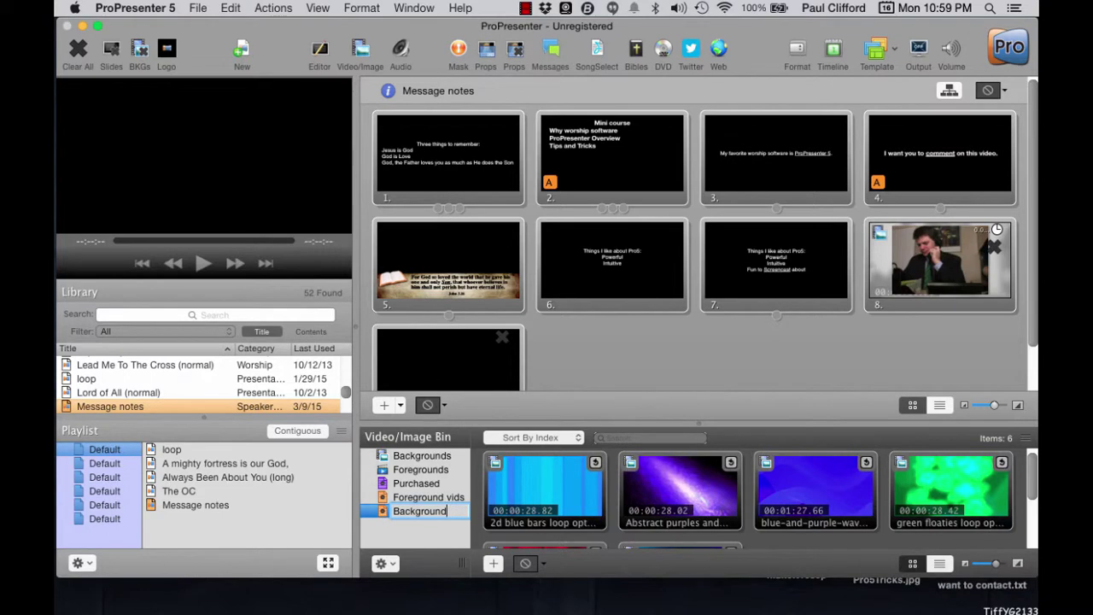
key("Return")
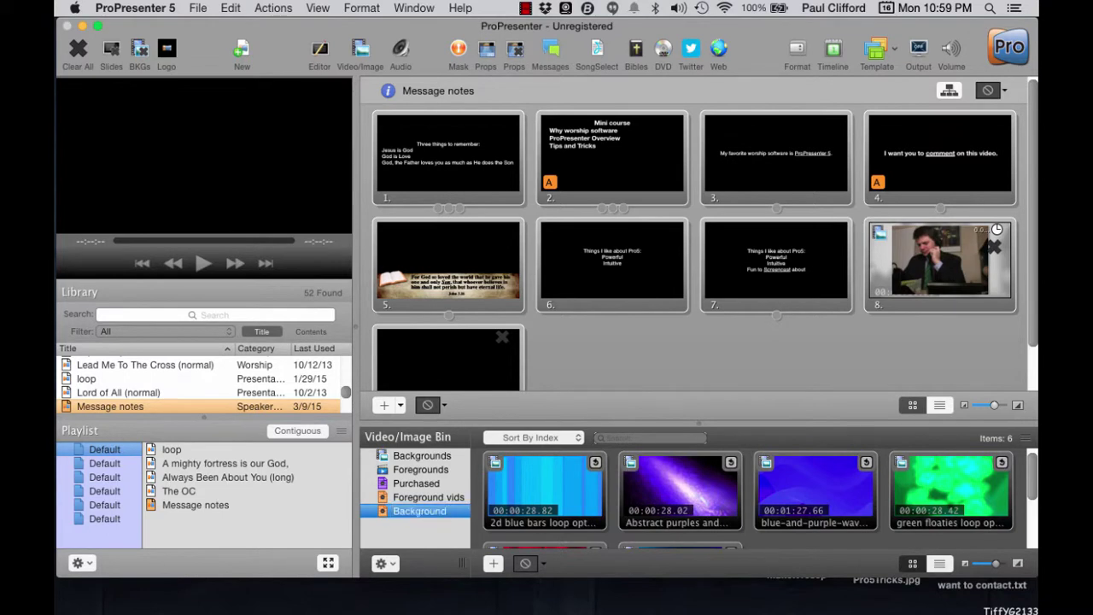
- Switch between the Background and Foreground vids hot folders to view their clips, ending on Foreground vids
left_click(384, 503)
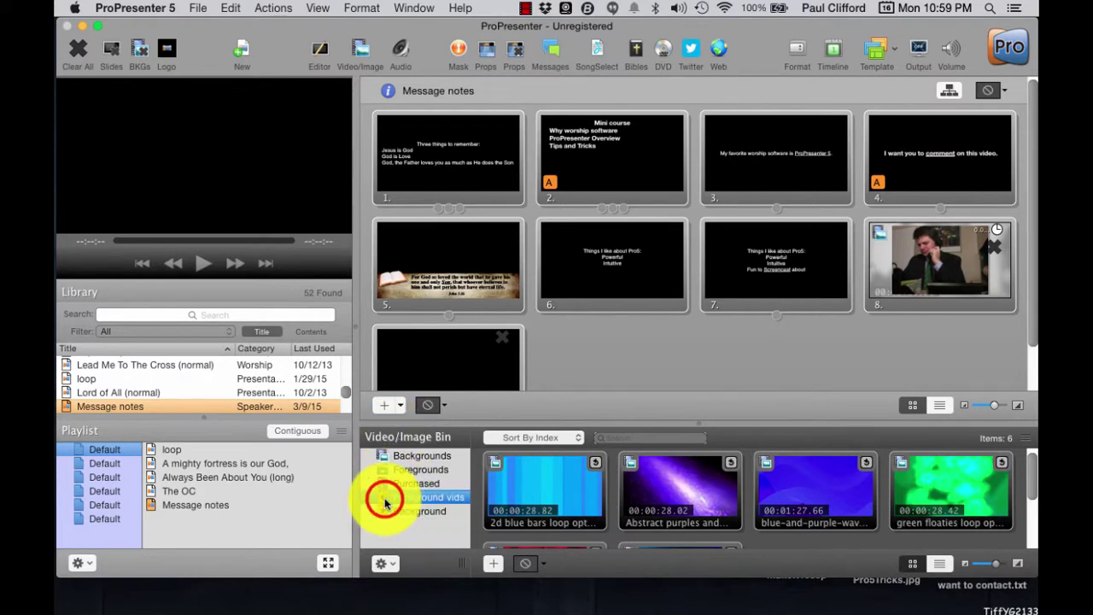
left_click(385, 515)
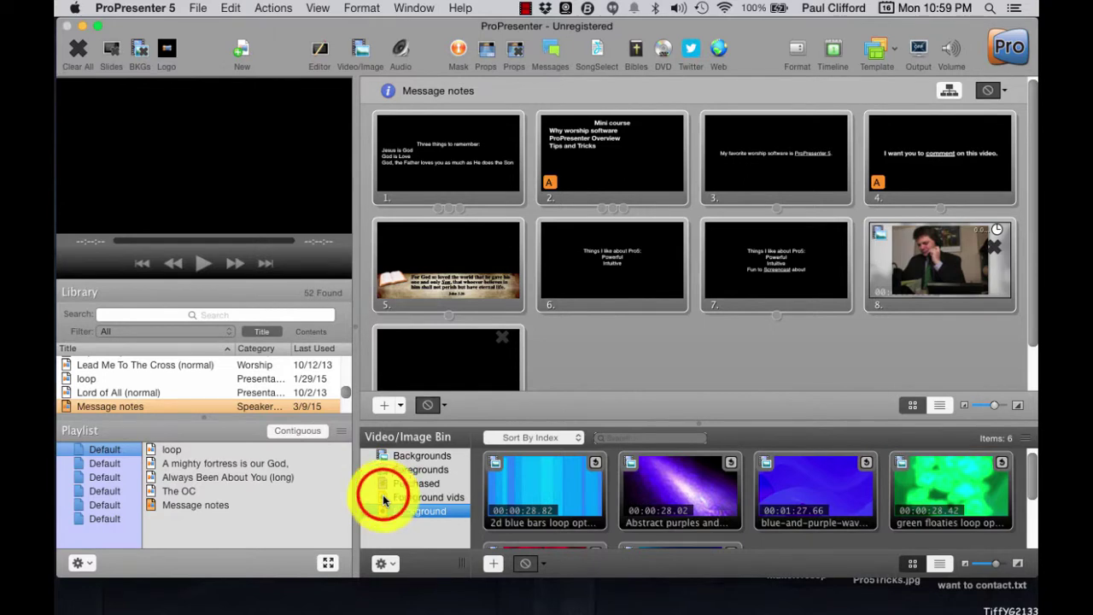
left_click(382, 495)
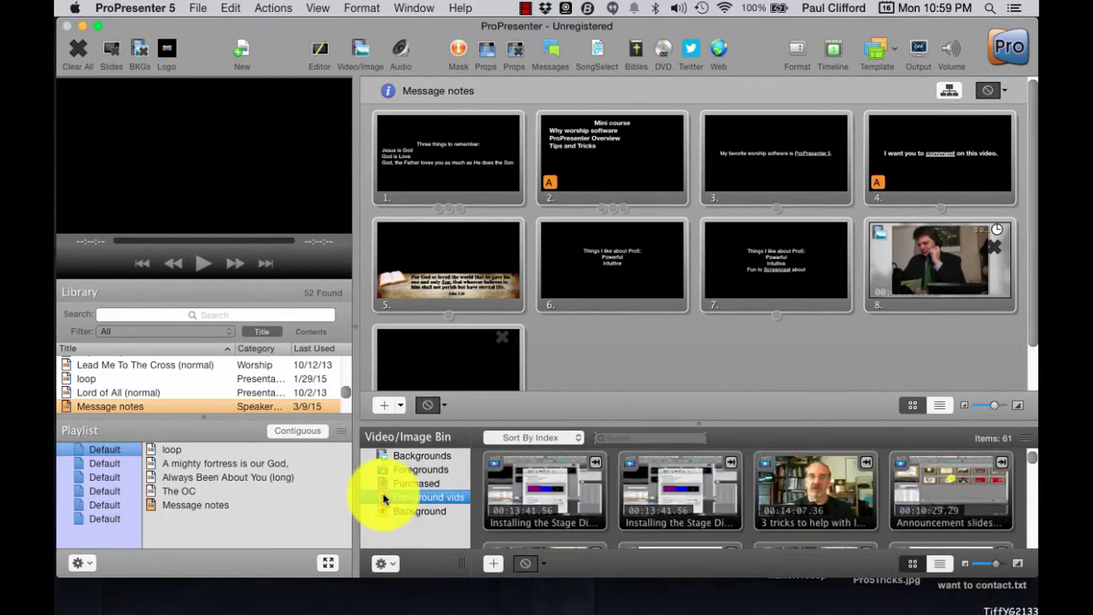